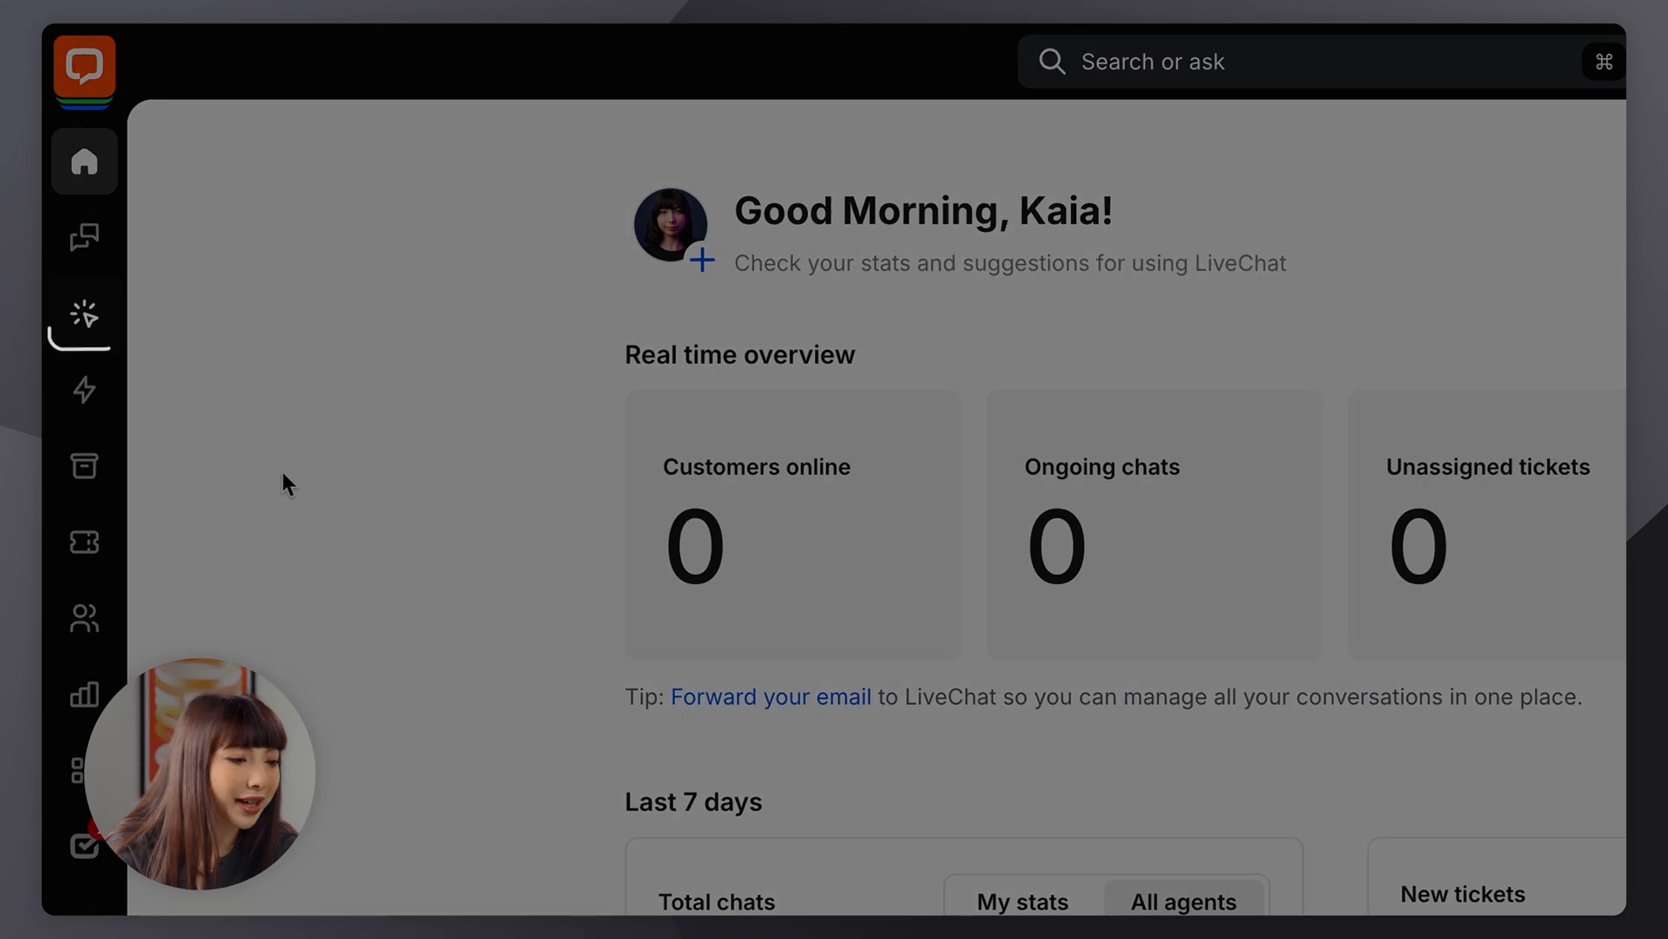
Create a new recurring campaign in Engage using the Welcome visitors template under Greet and inform
{"action": "left_click", "coordinate": [86, 316]}
{"action": "left_click", "coordinate": [247, 260]}
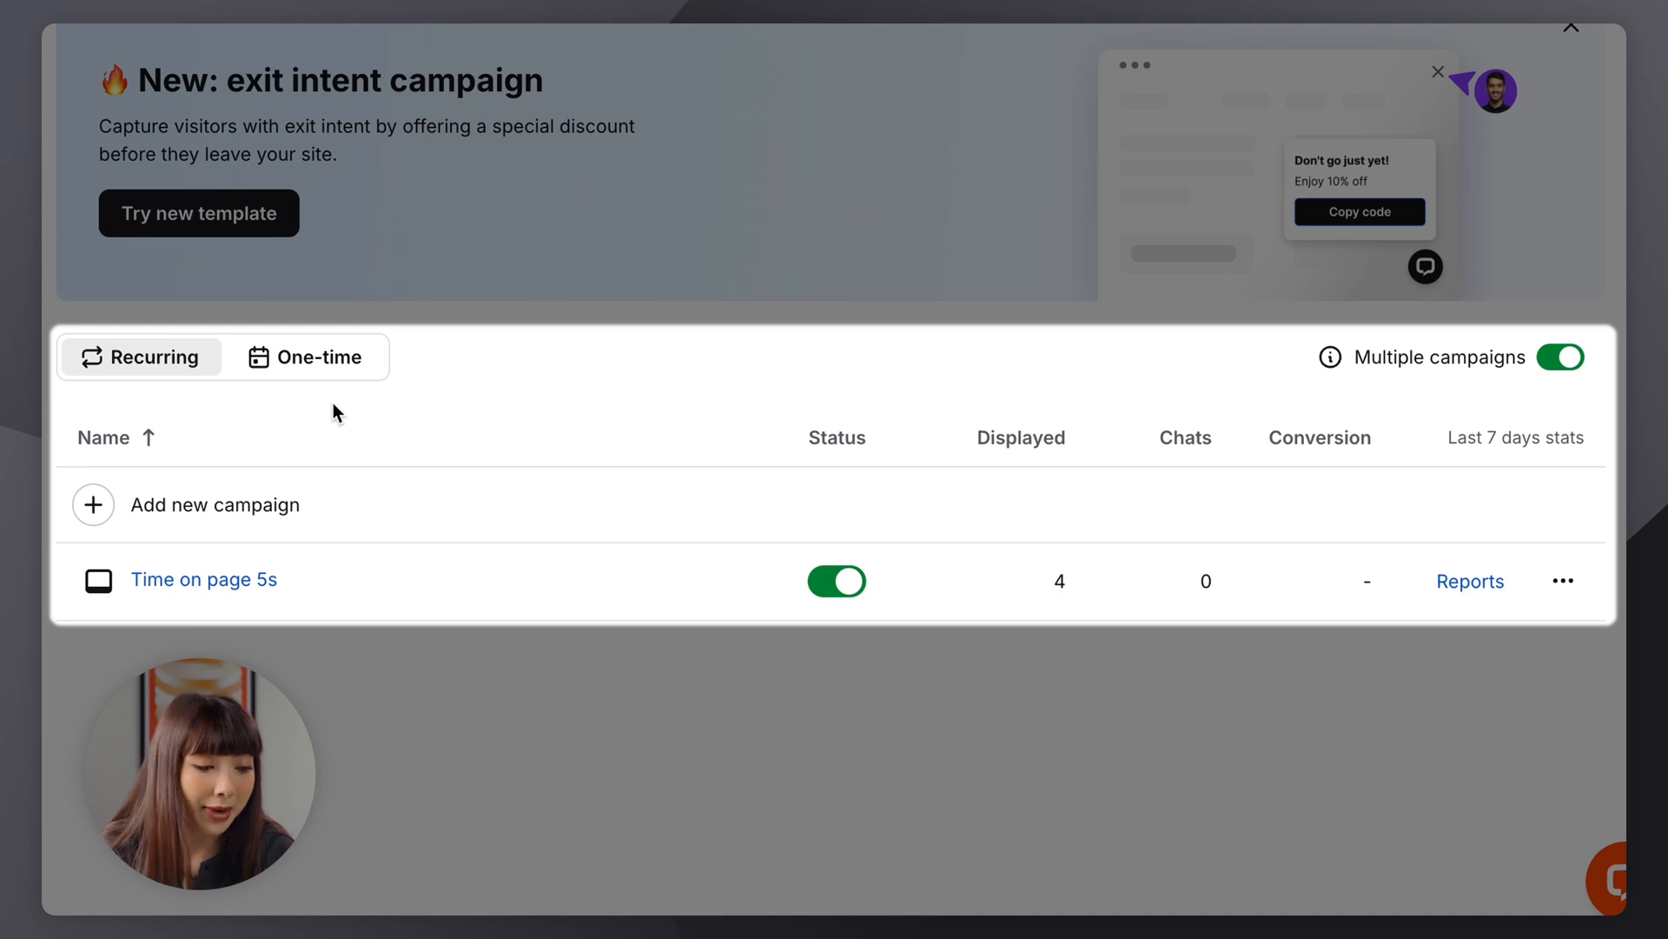
{"action": "left_click", "coordinate": [124, 508]}
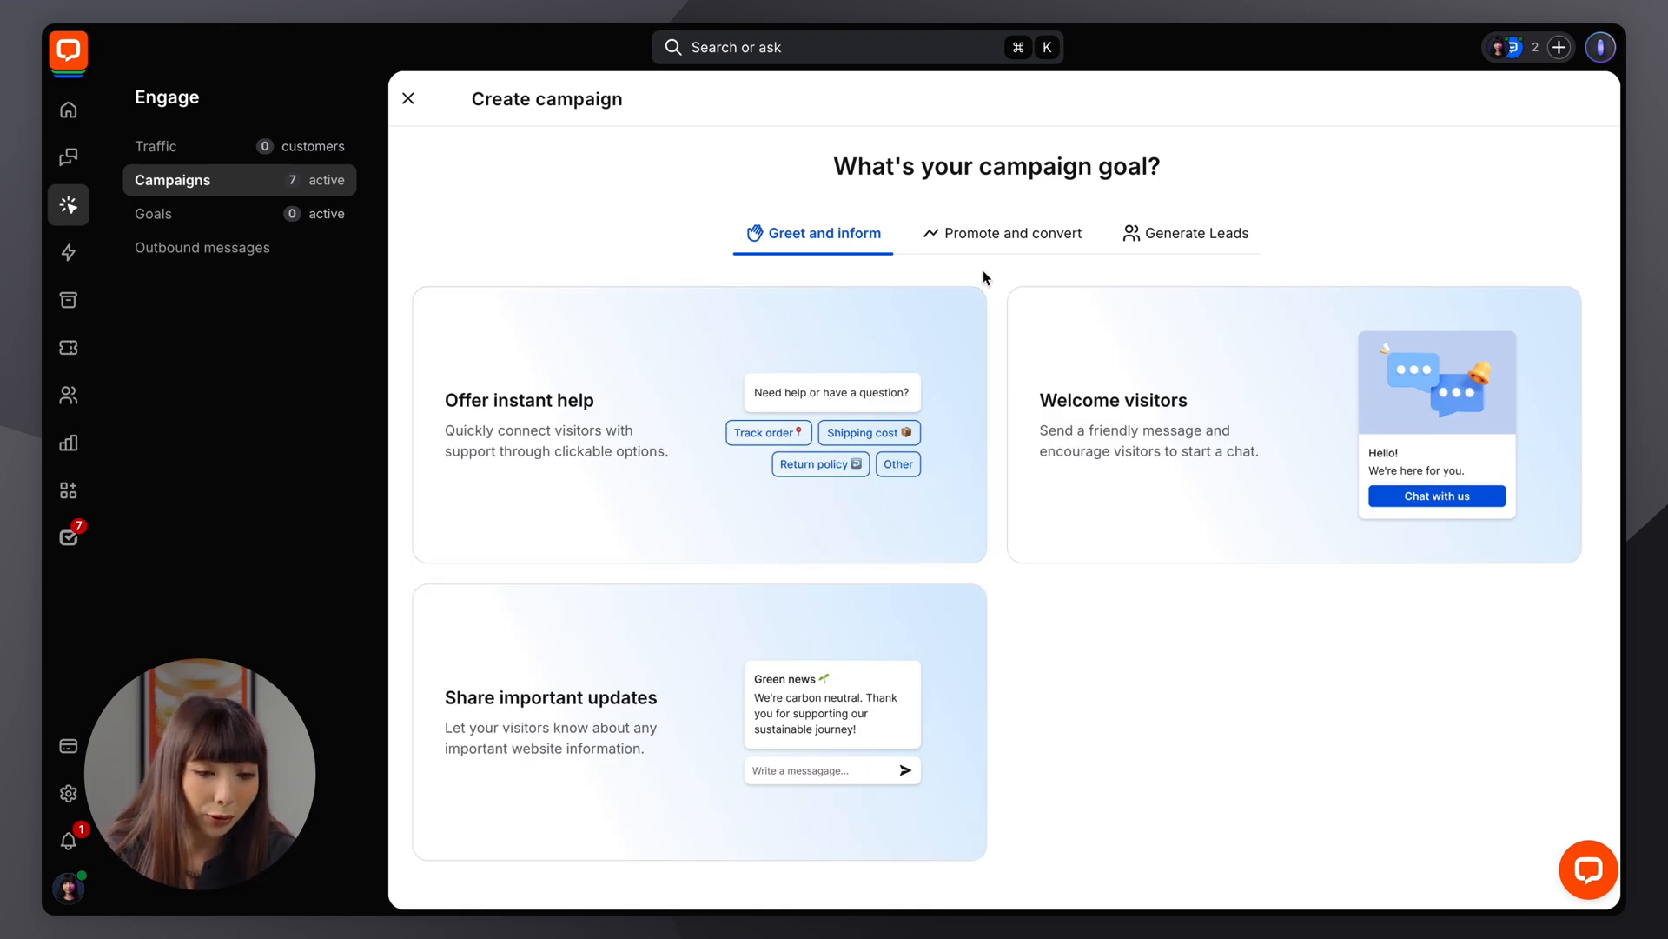
{"action": "left_click", "coordinate": [1084, 382]}
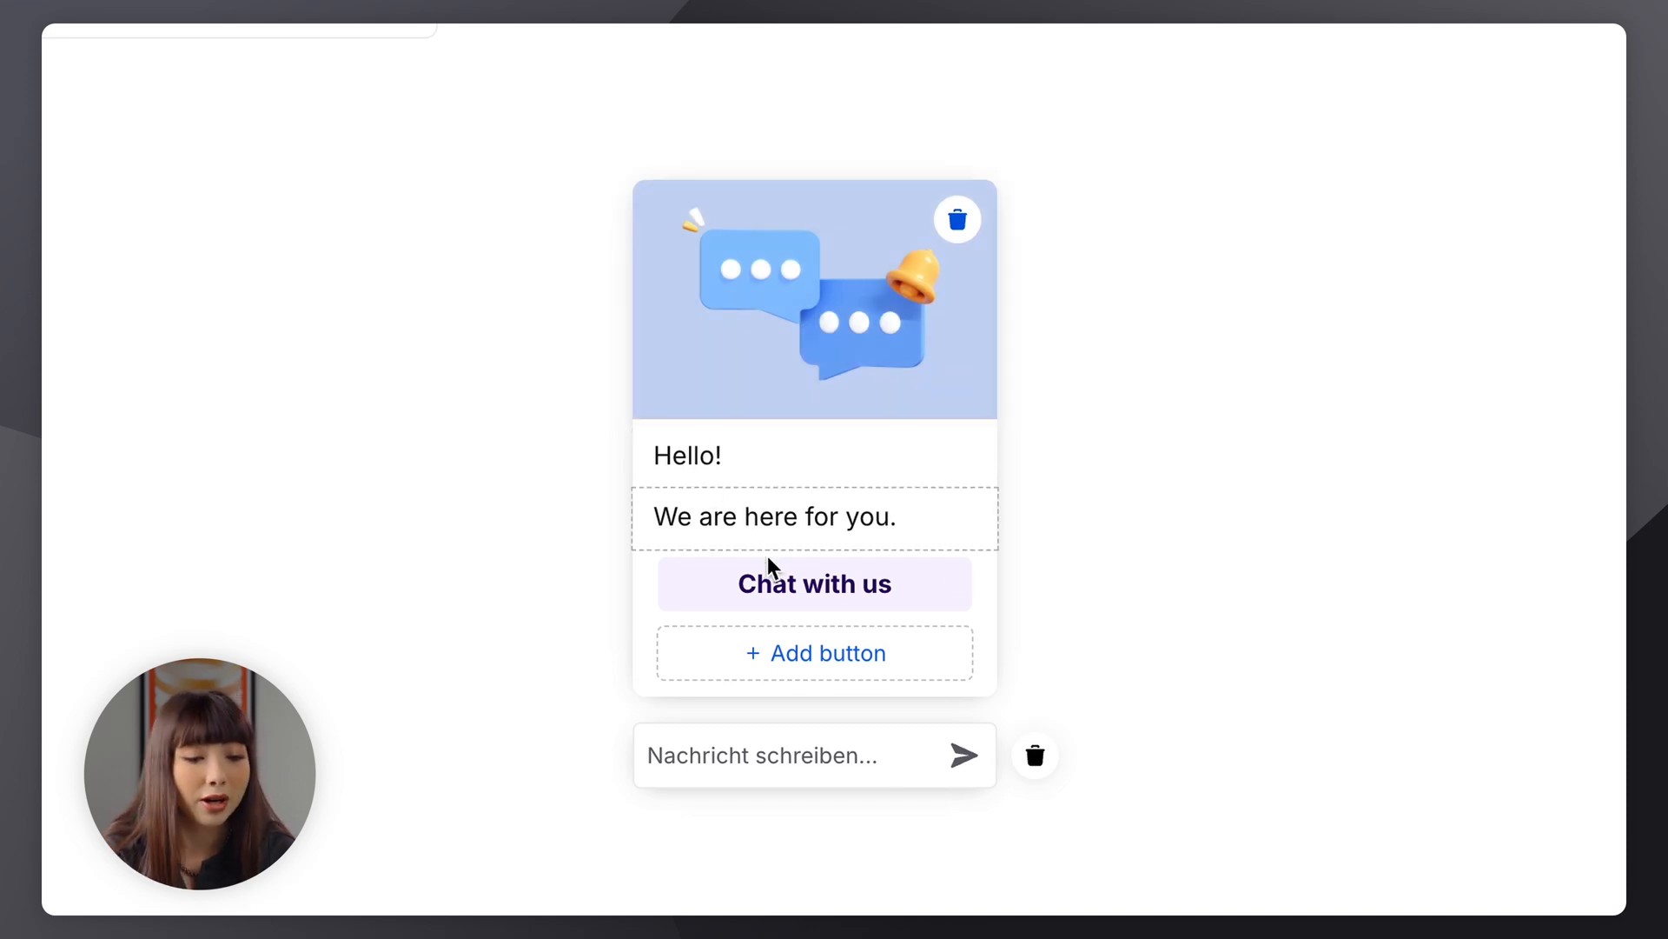
Review the action options of the "Chat with us" button, keep Send message, and proceed to the campaign's display conditions
{"action": "left_click", "coordinate": [779, 591]}
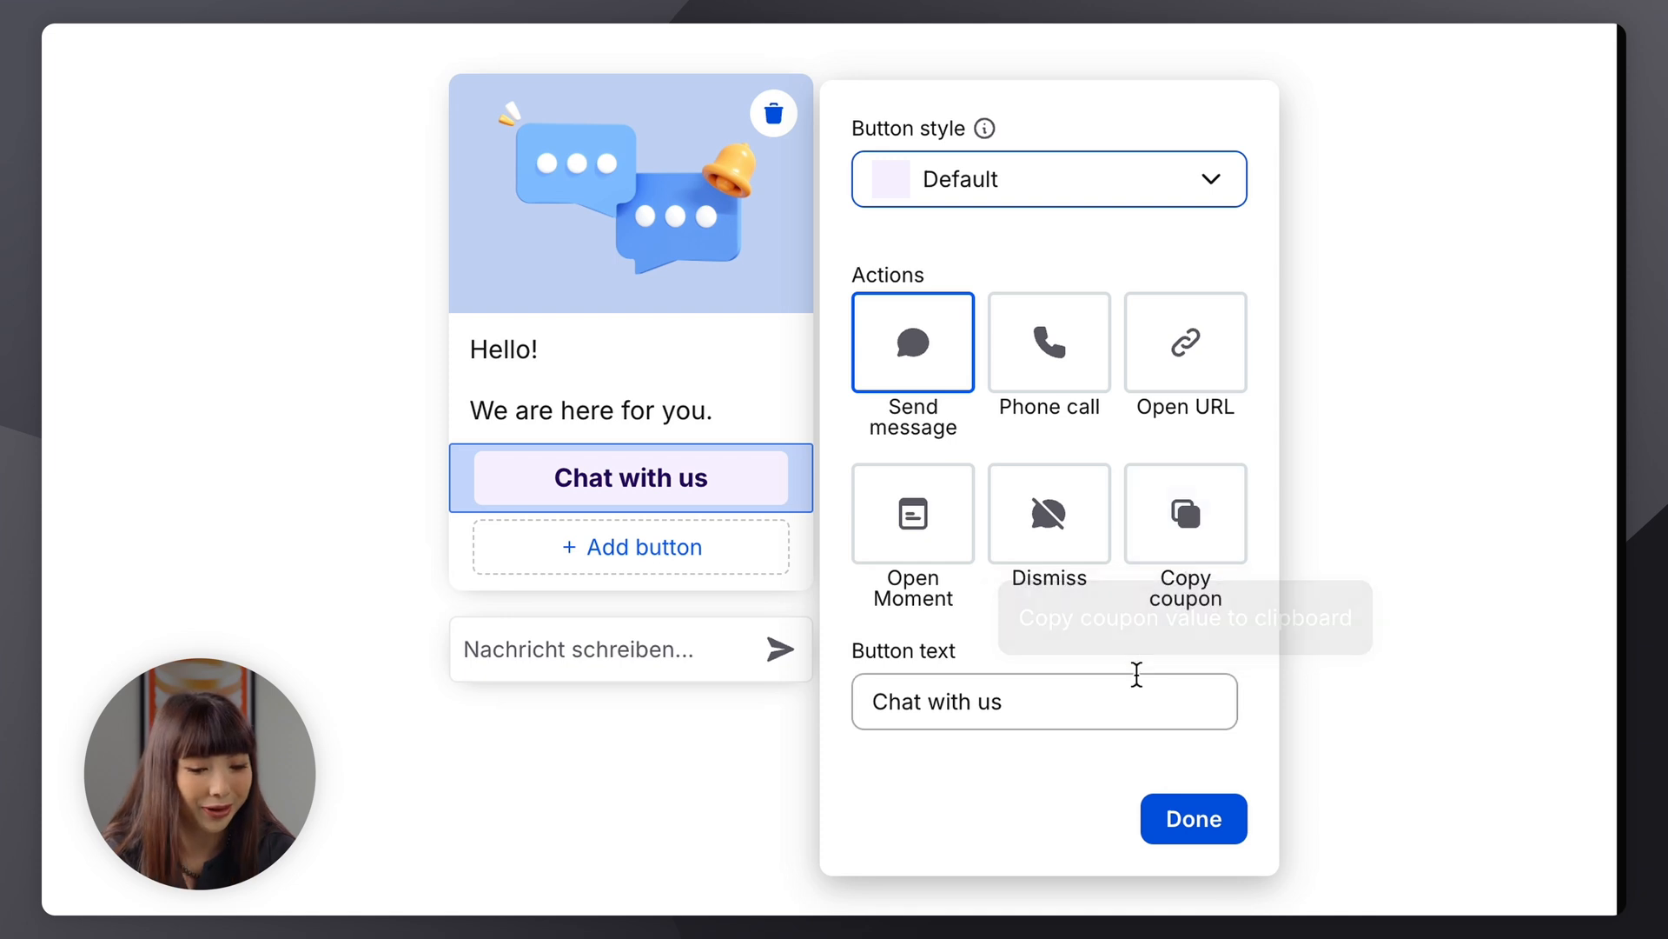
{"action": "left_click", "coordinate": [1182, 819]}
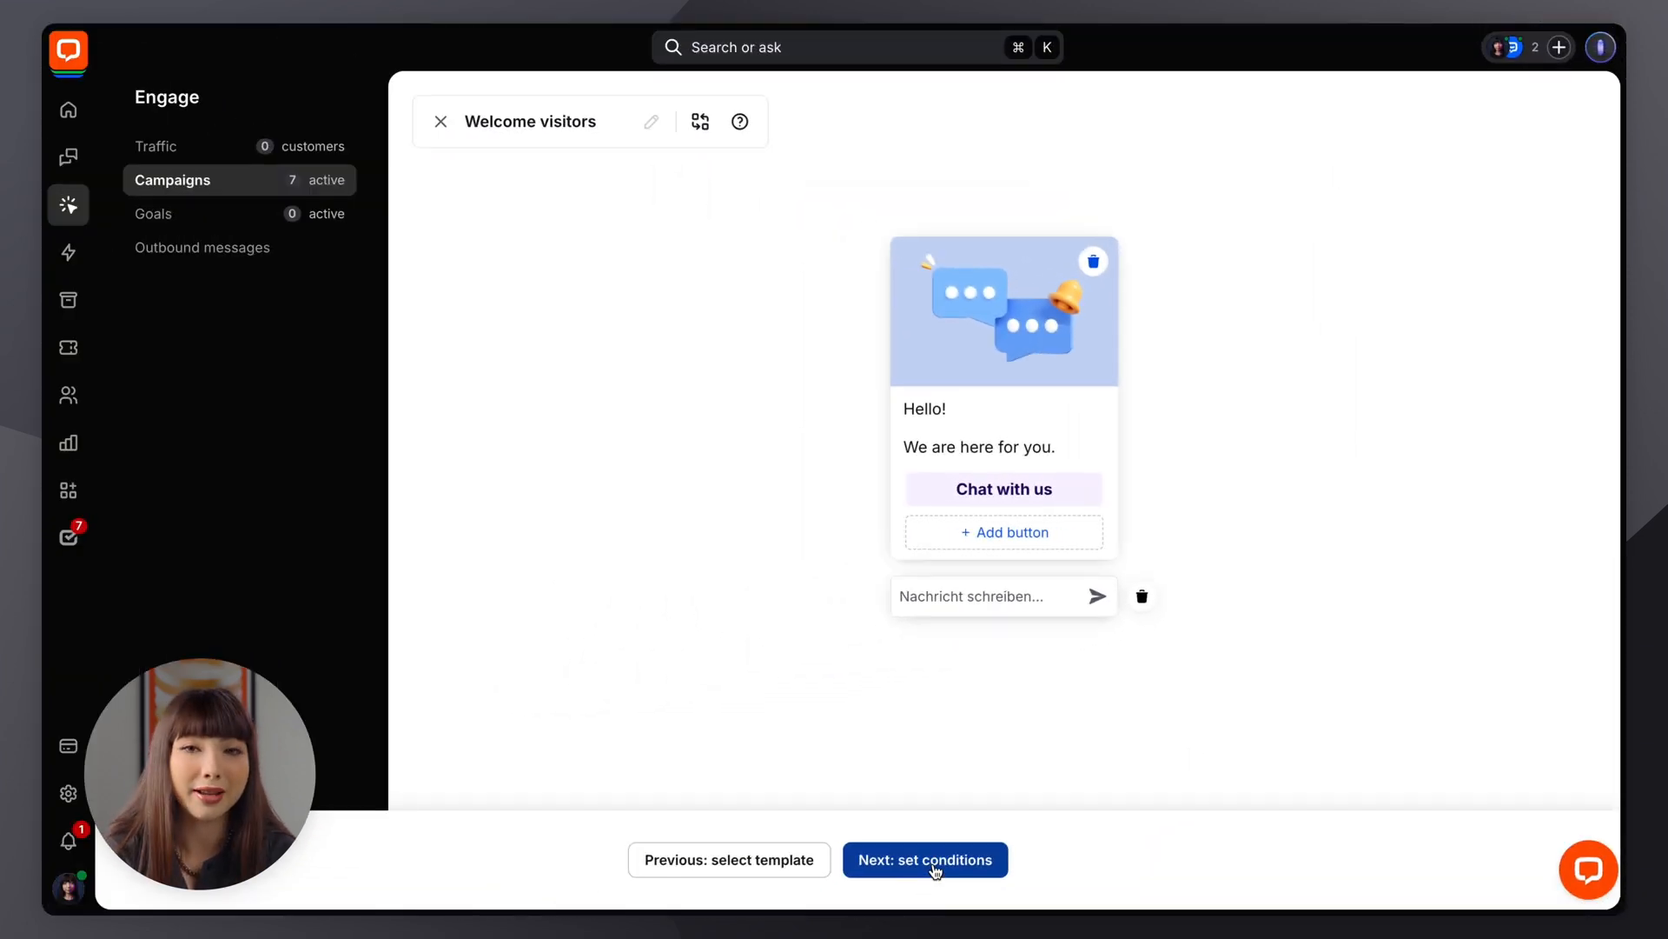
{"action": "left_click", "coordinate": [935, 868]}
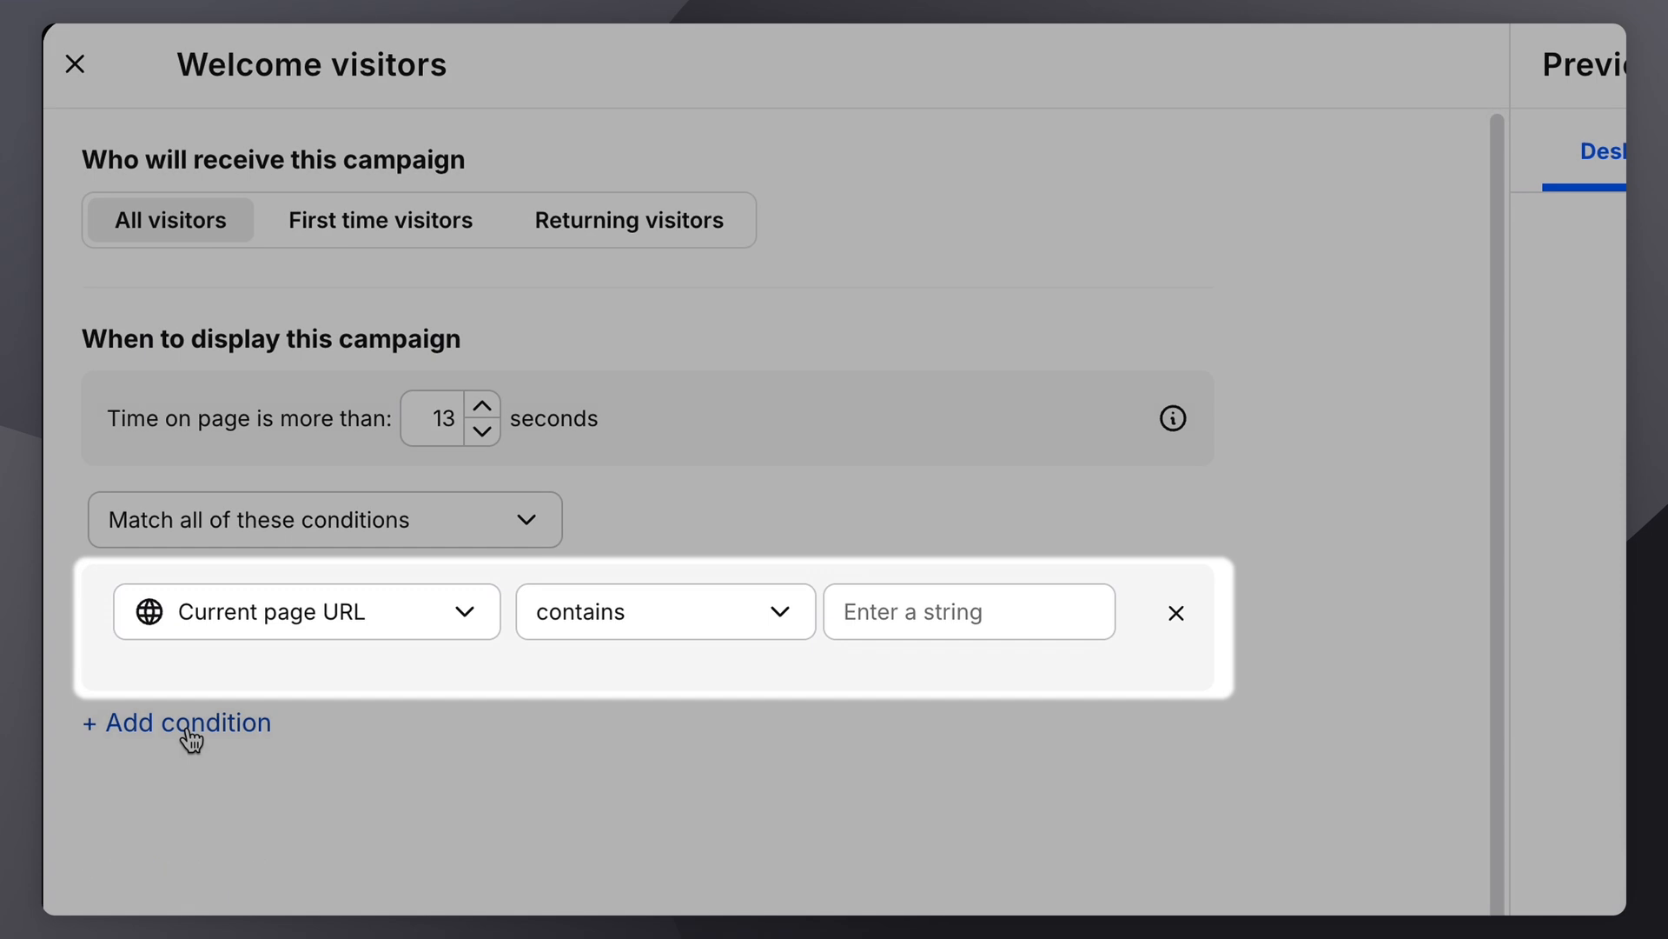
Set the display conditions to customer's browsing time over 10 seconds and customer's location United States
{"action": "left_click", "coordinate": [187, 724]}
{"action": "scroll", "coordinate": [186, 521], "scroll_direction": "down", "scroll_amount": 5}
{"action": "left_click", "coordinate": [283, 311]}
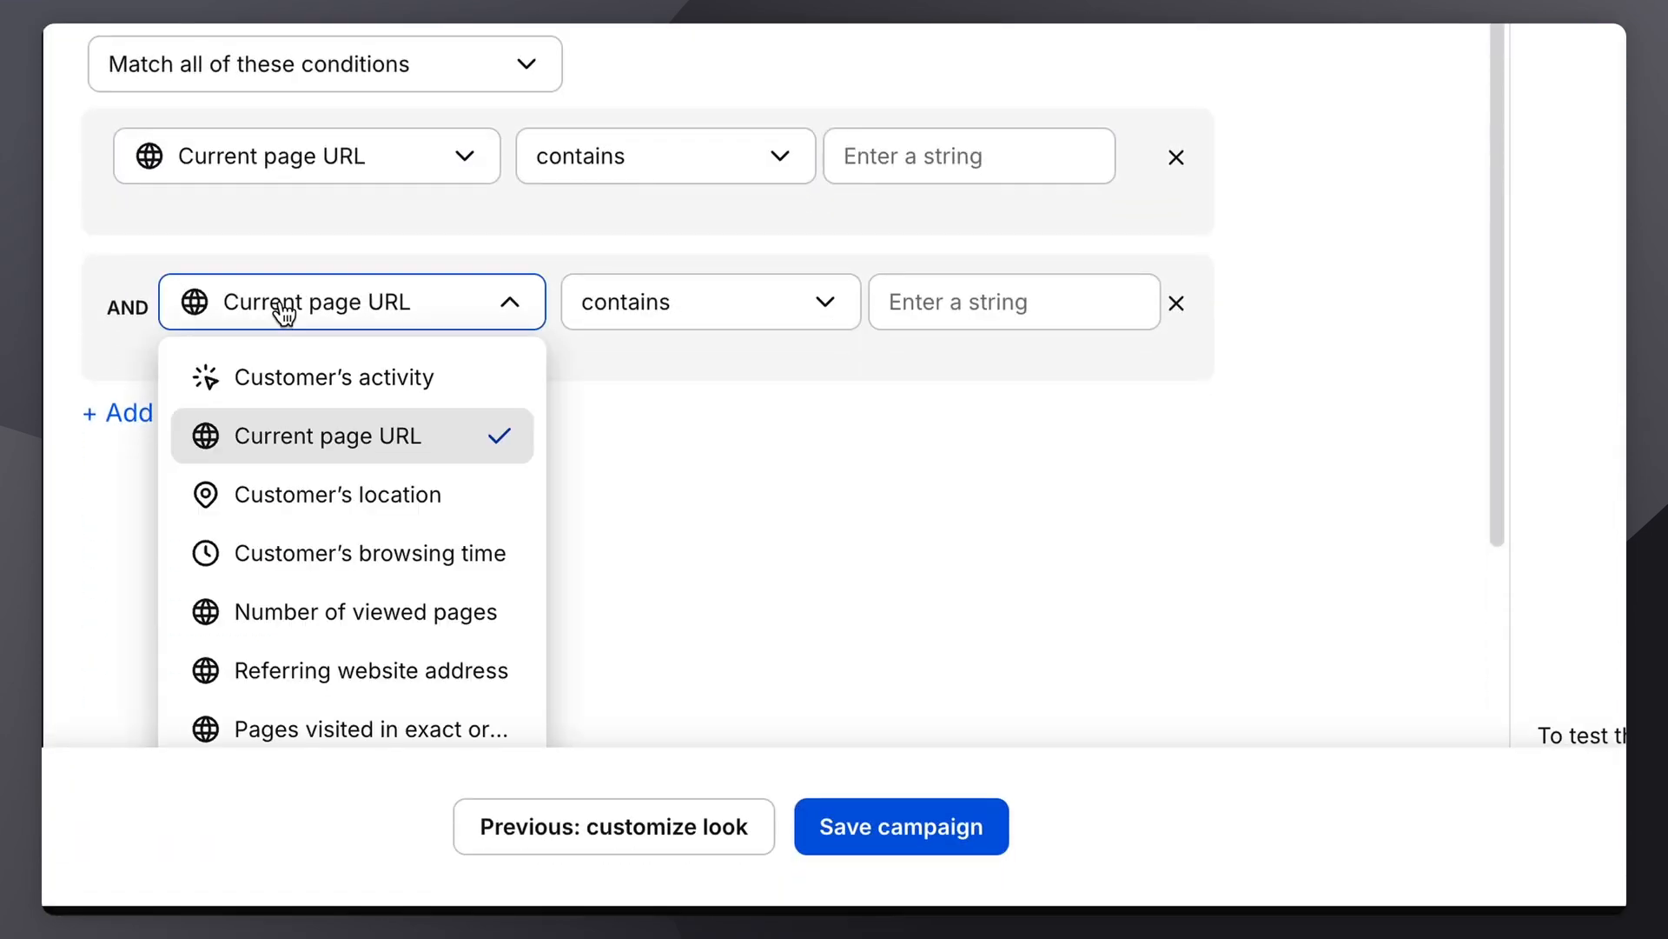
{"action": "left_click", "coordinate": [368, 504]}
{"action": "left_click", "coordinate": [463, 158]}
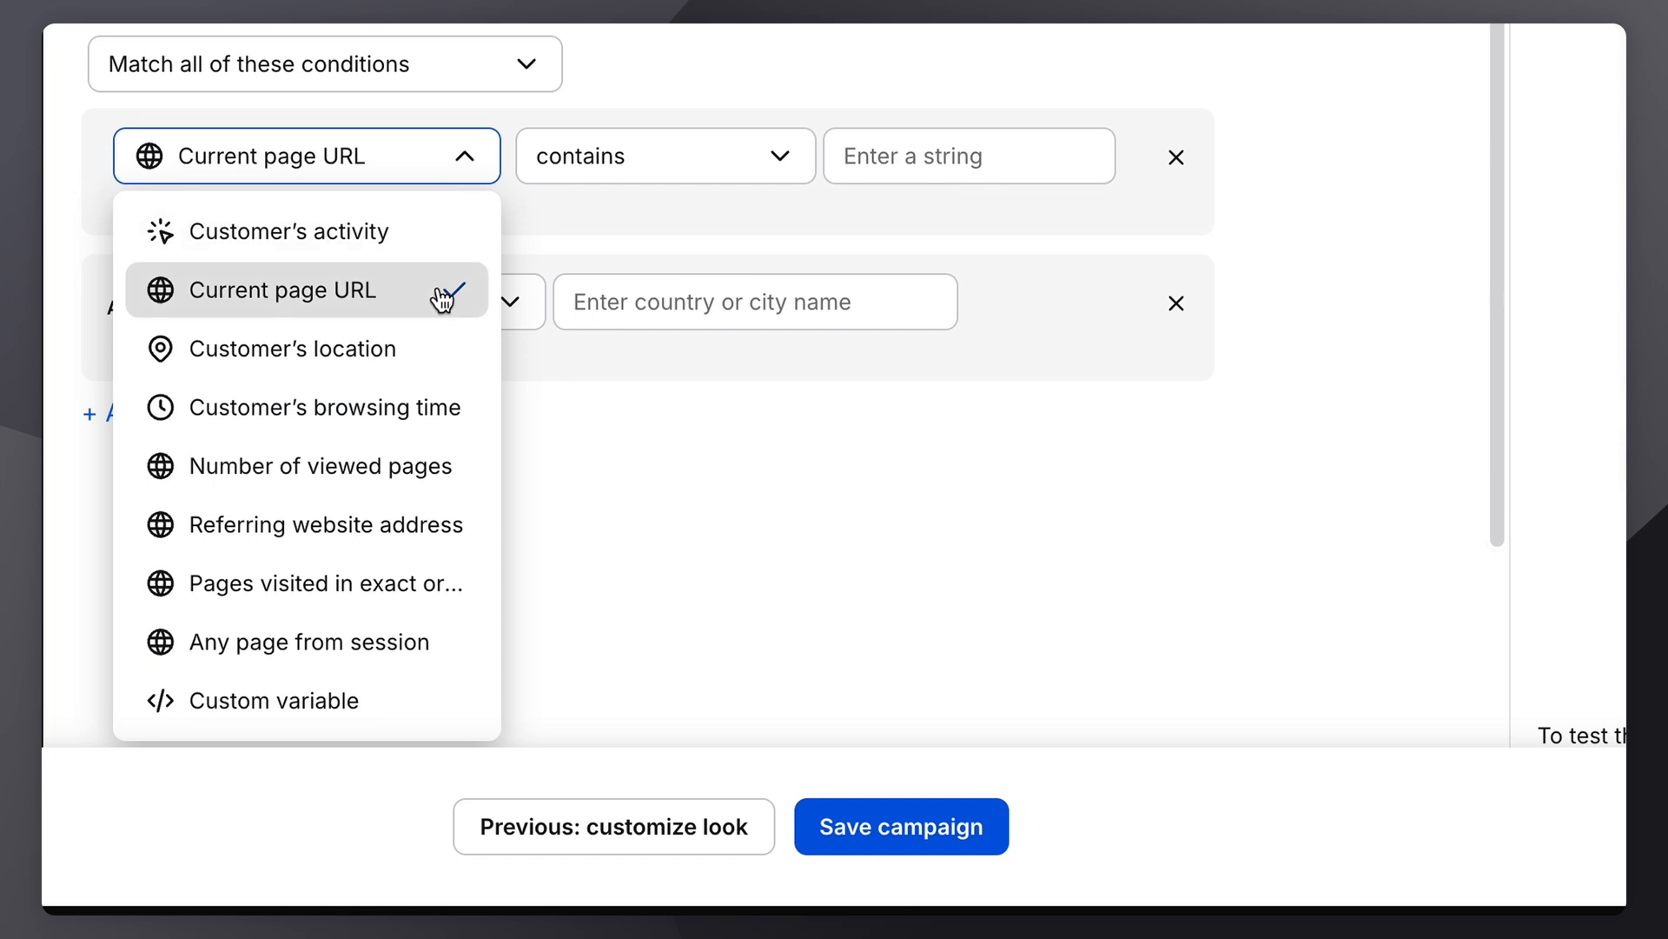
{"action": "left_click", "coordinate": [399, 405]}
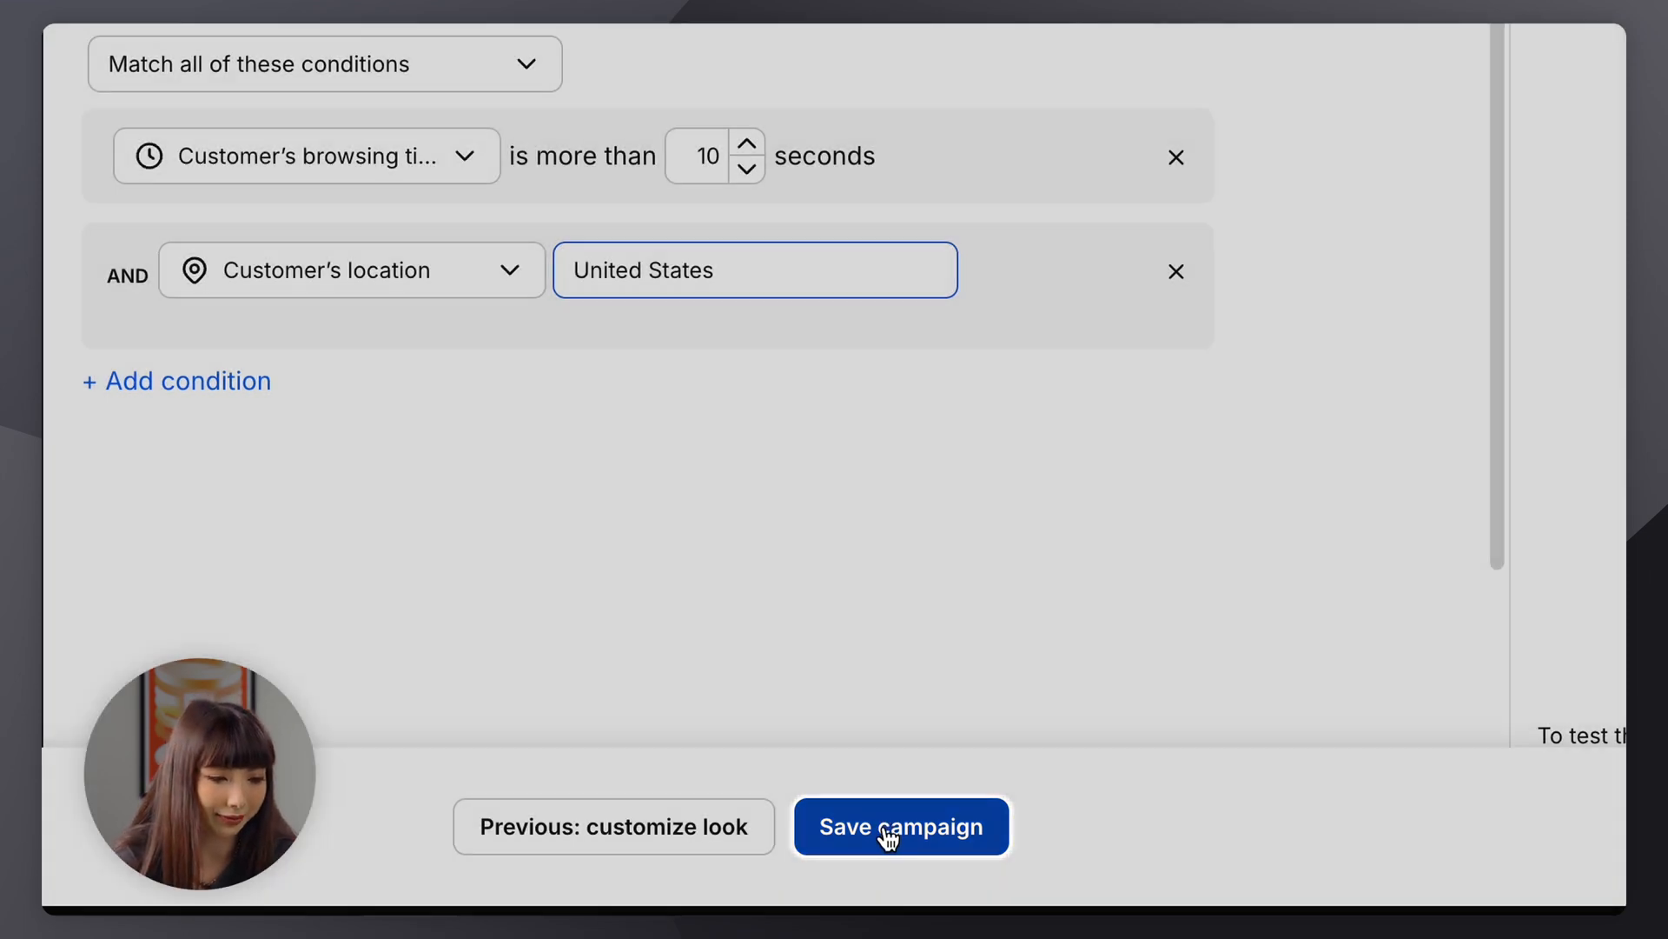
Save the campaign as "Browsing time 10s - US" and set it live
{"action": "left_click", "coordinate": [886, 830]}
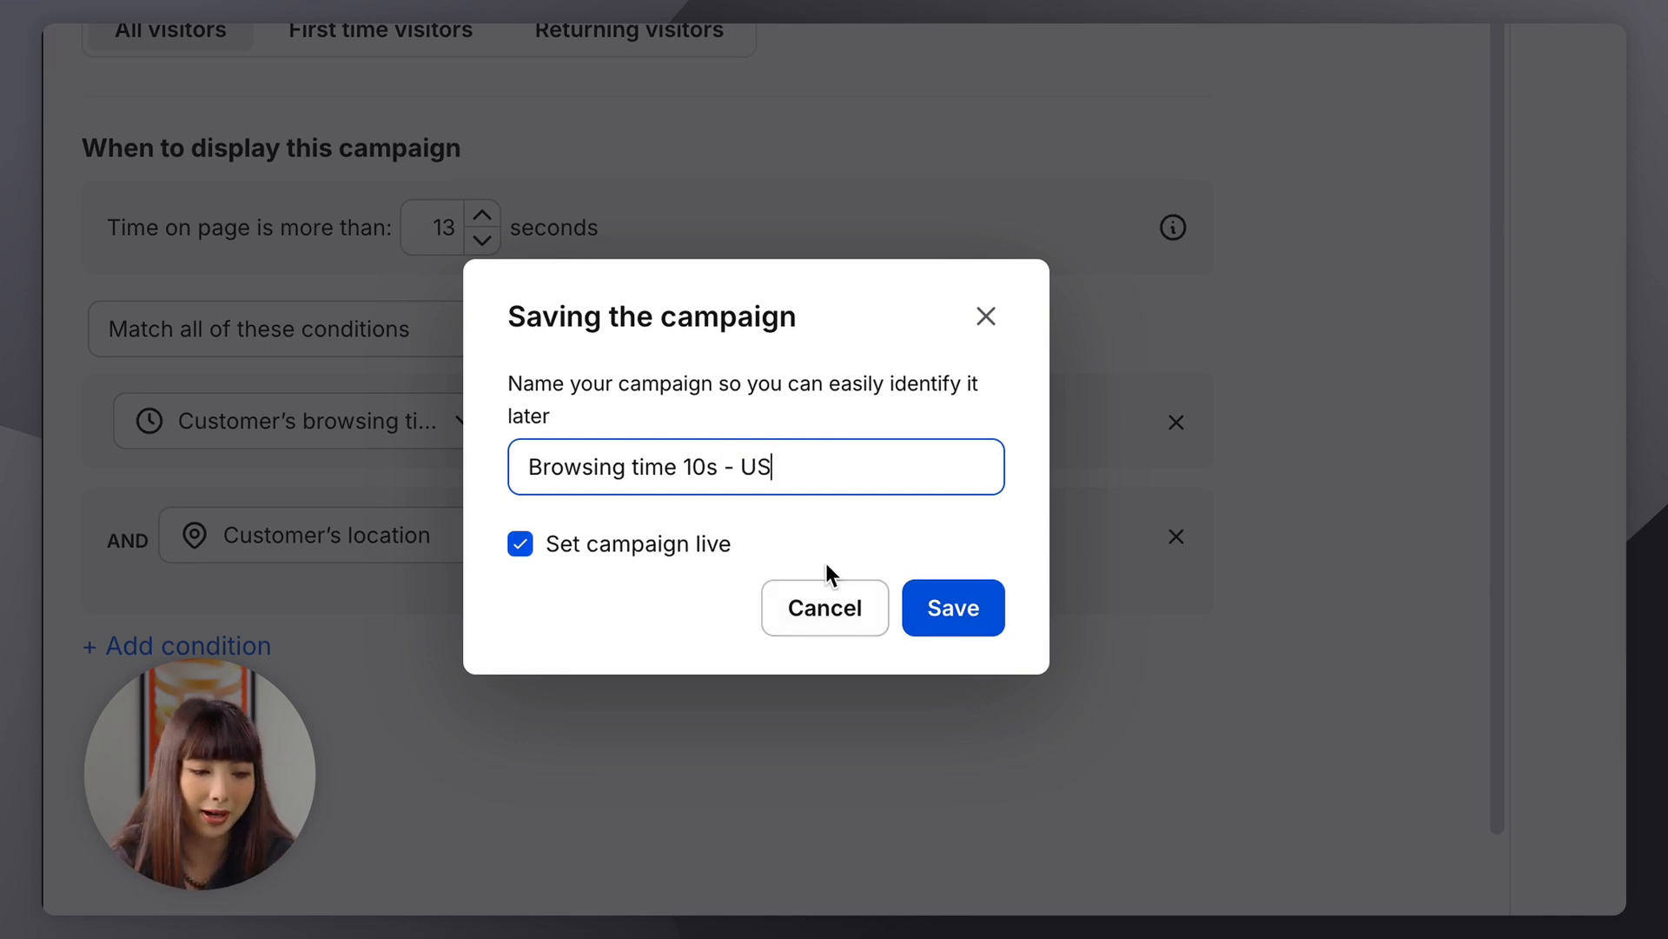
{"action": "left_click", "coordinate": [967, 610]}
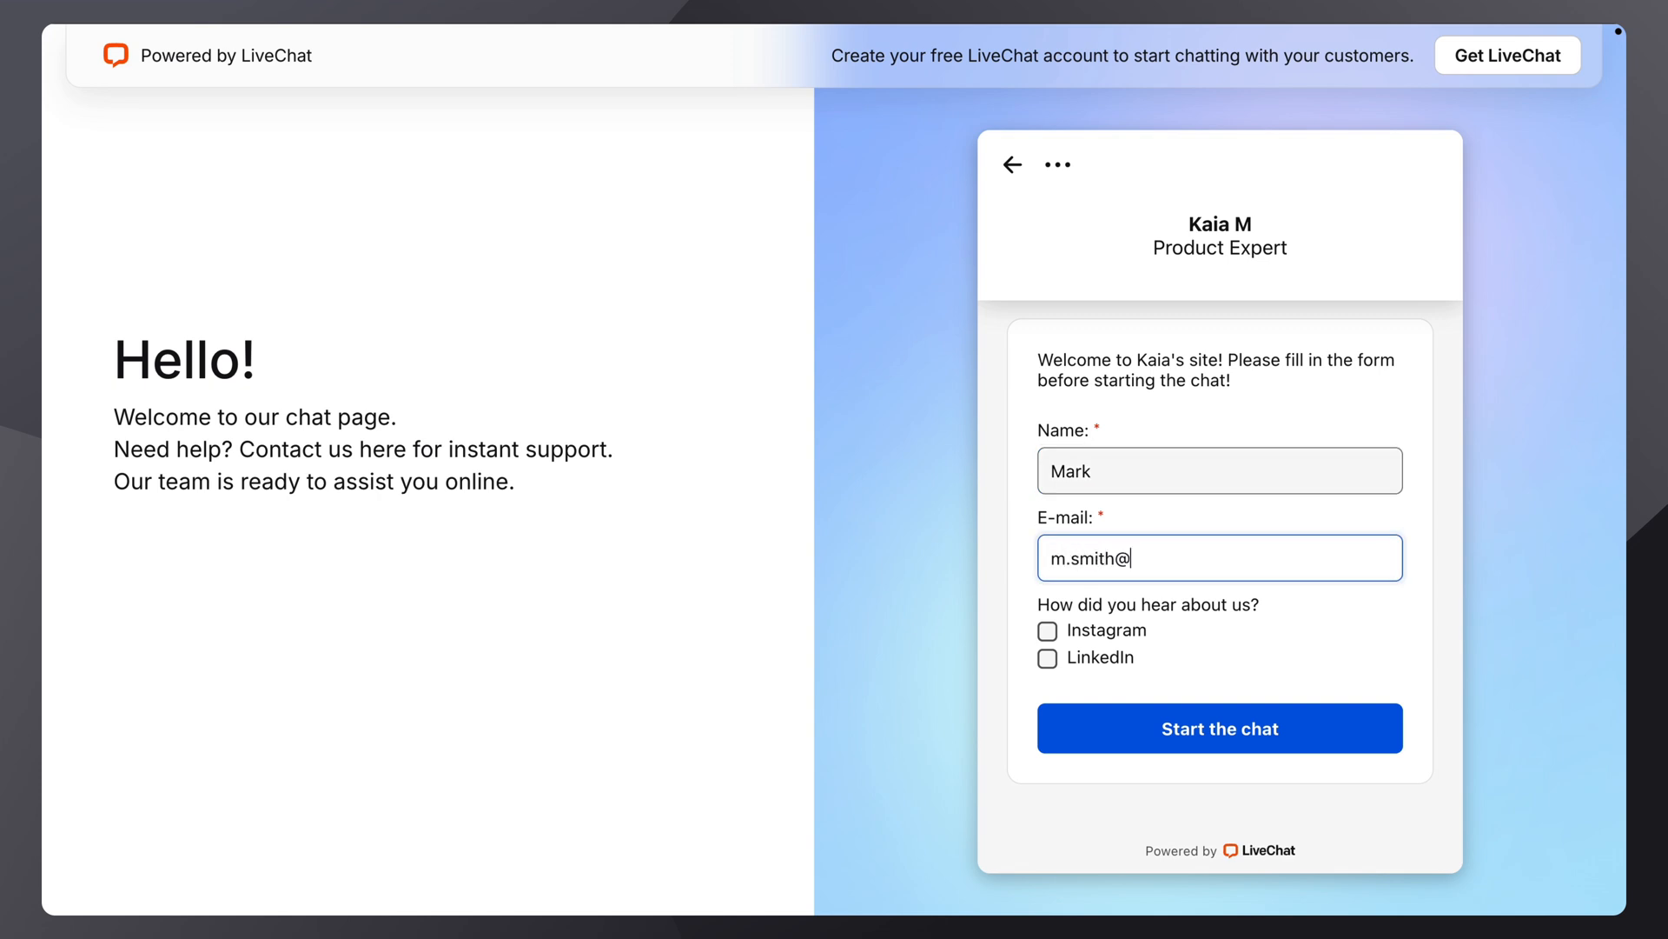
Start a chat using the customer's e-mail and Instagram as the source, and send "Hi! I need help with my order"
{"action": "type", "text": "om"}
{"action": "left_click", "coordinate": [1048, 631]}
{"action": "left_click", "coordinate": [1220, 728]}
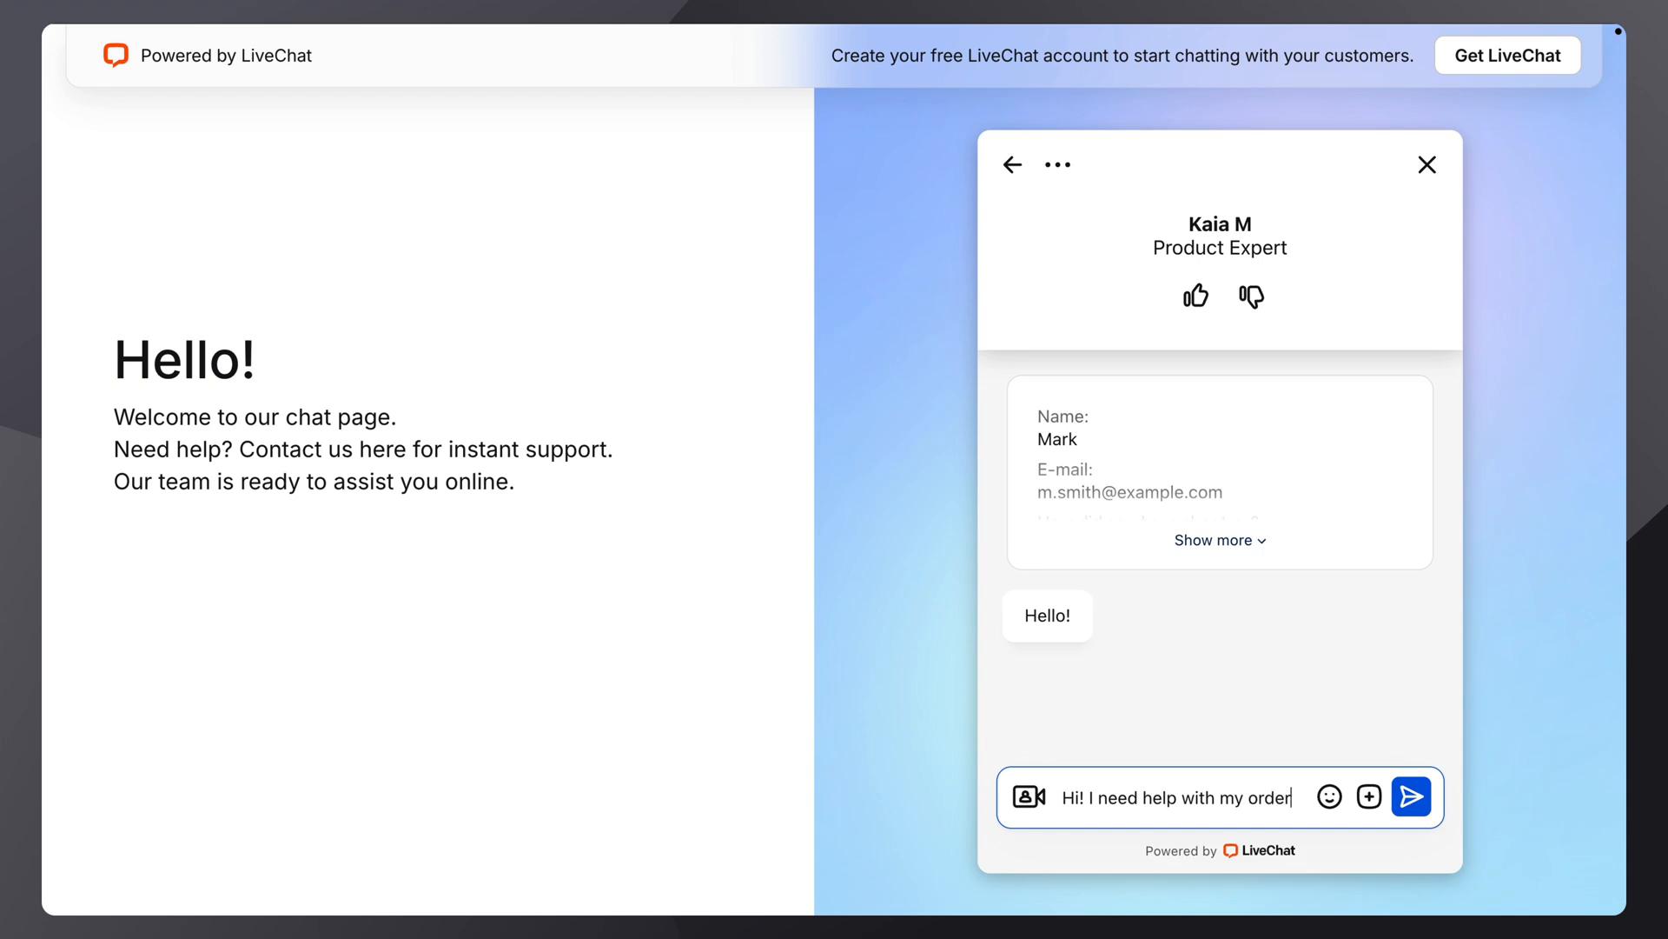
{"action": "key", "text": "Return"}
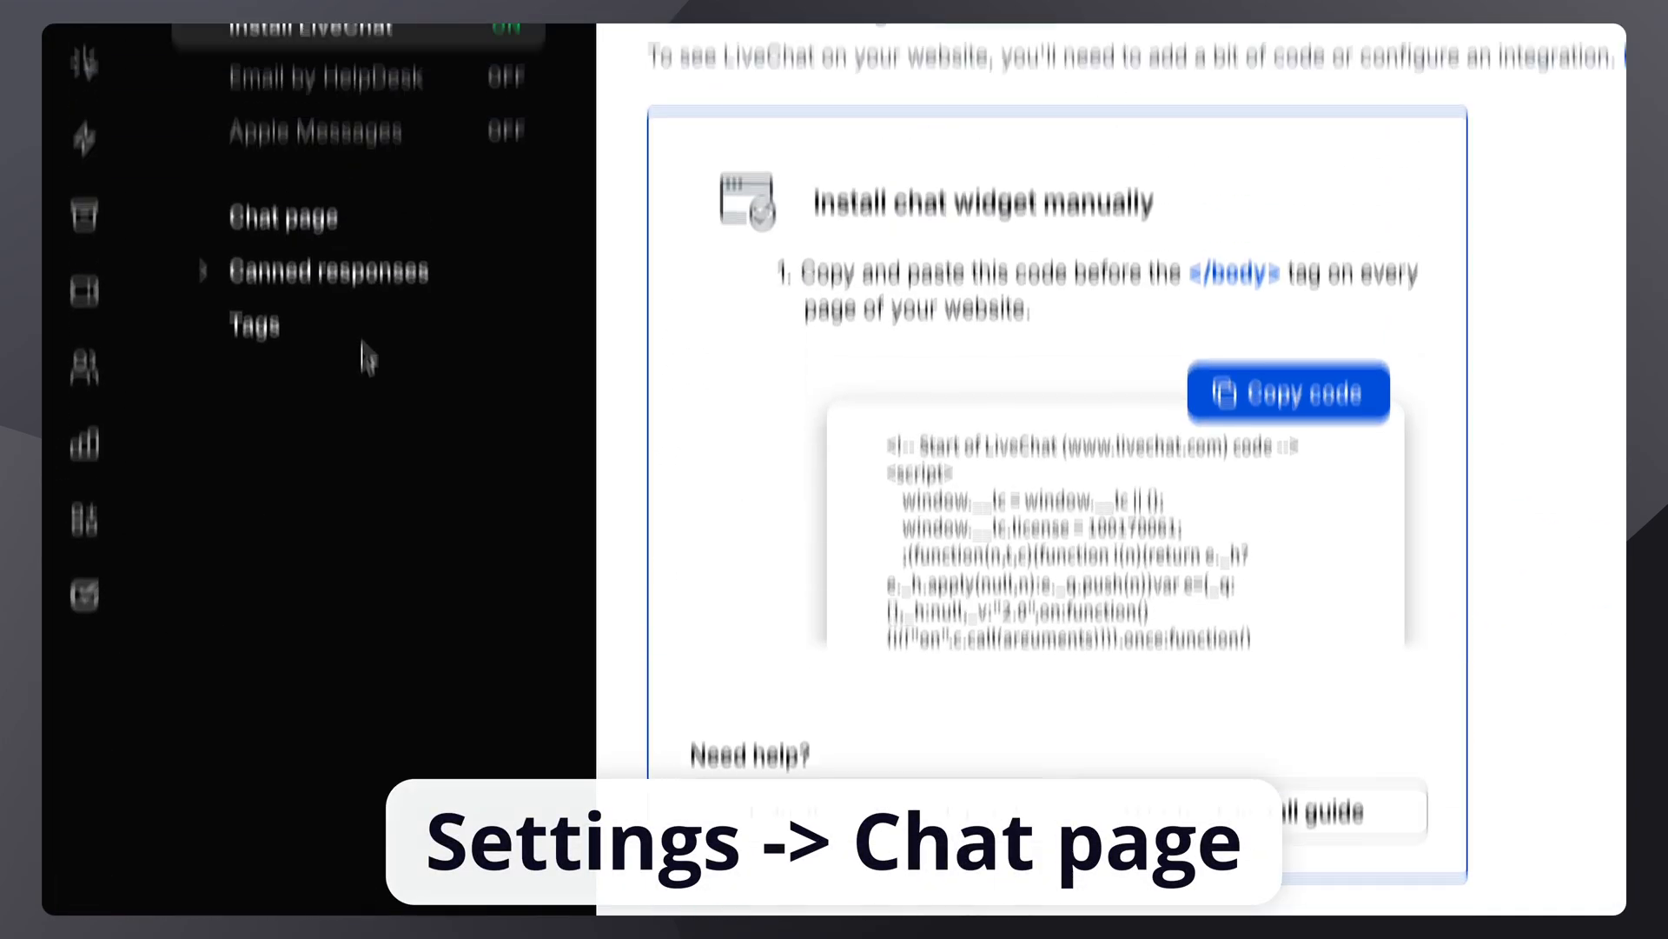
Open the Chat page settings that contain the shareable chat page link
{"action": "left_click", "coordinate": [384, 221]}
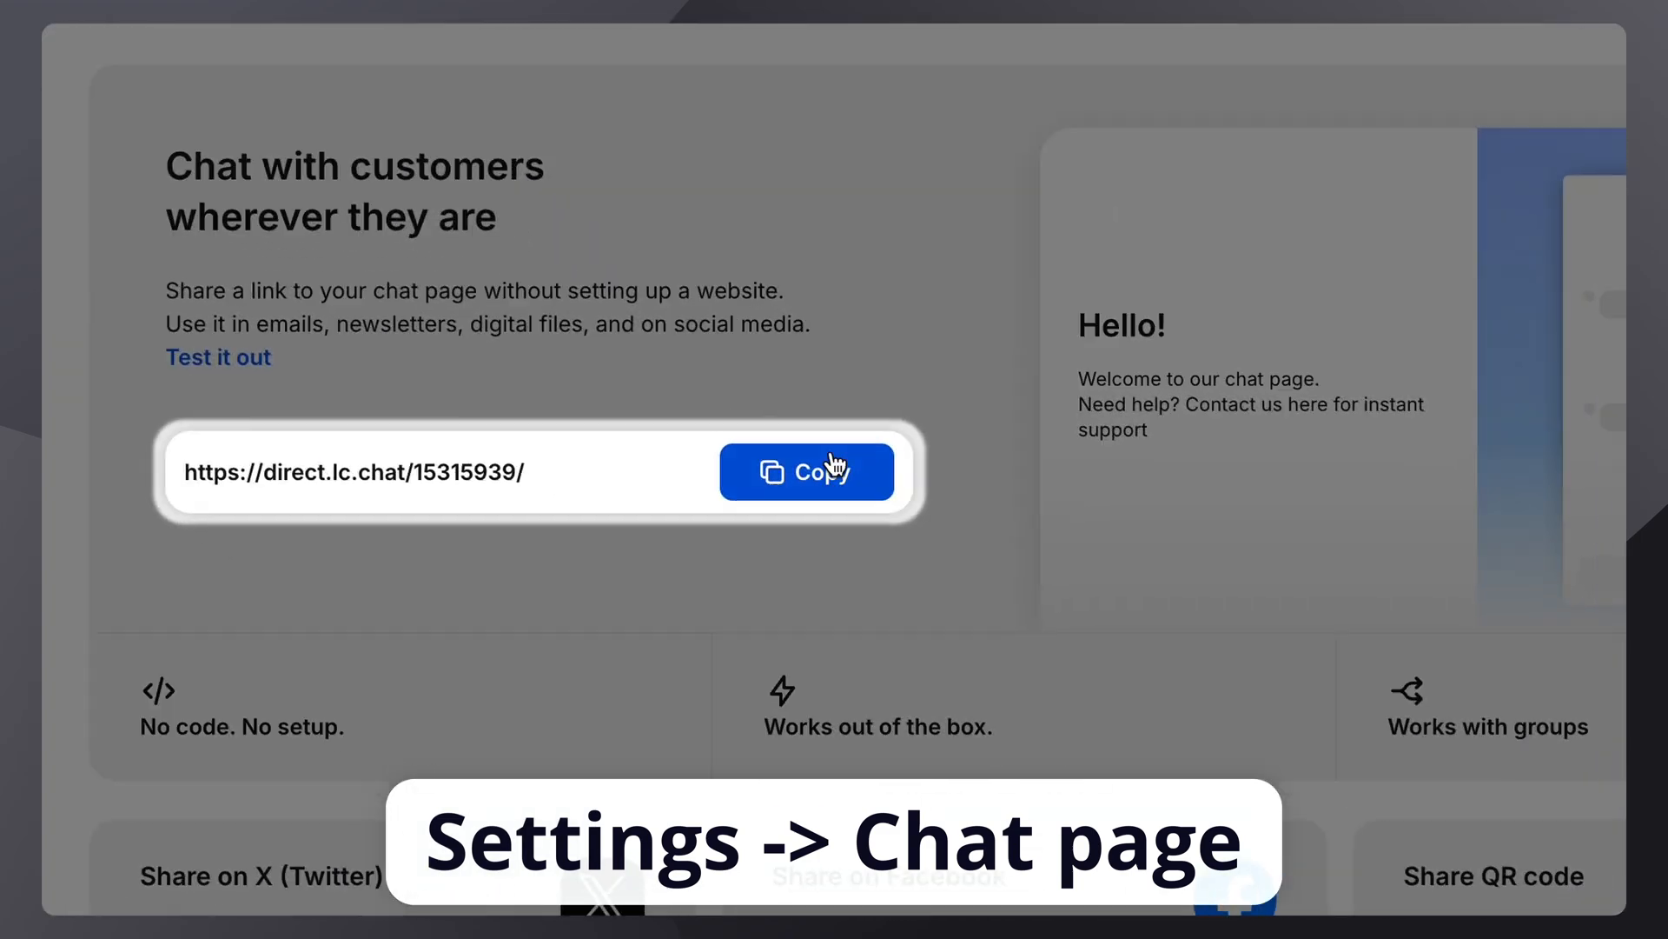
Fill in the pre-chat form with the customer's name and e-mail, choosing "Setting up a pre-chat form" as the topic
{"action": "left_click", "coordinate": [1394, 733]}
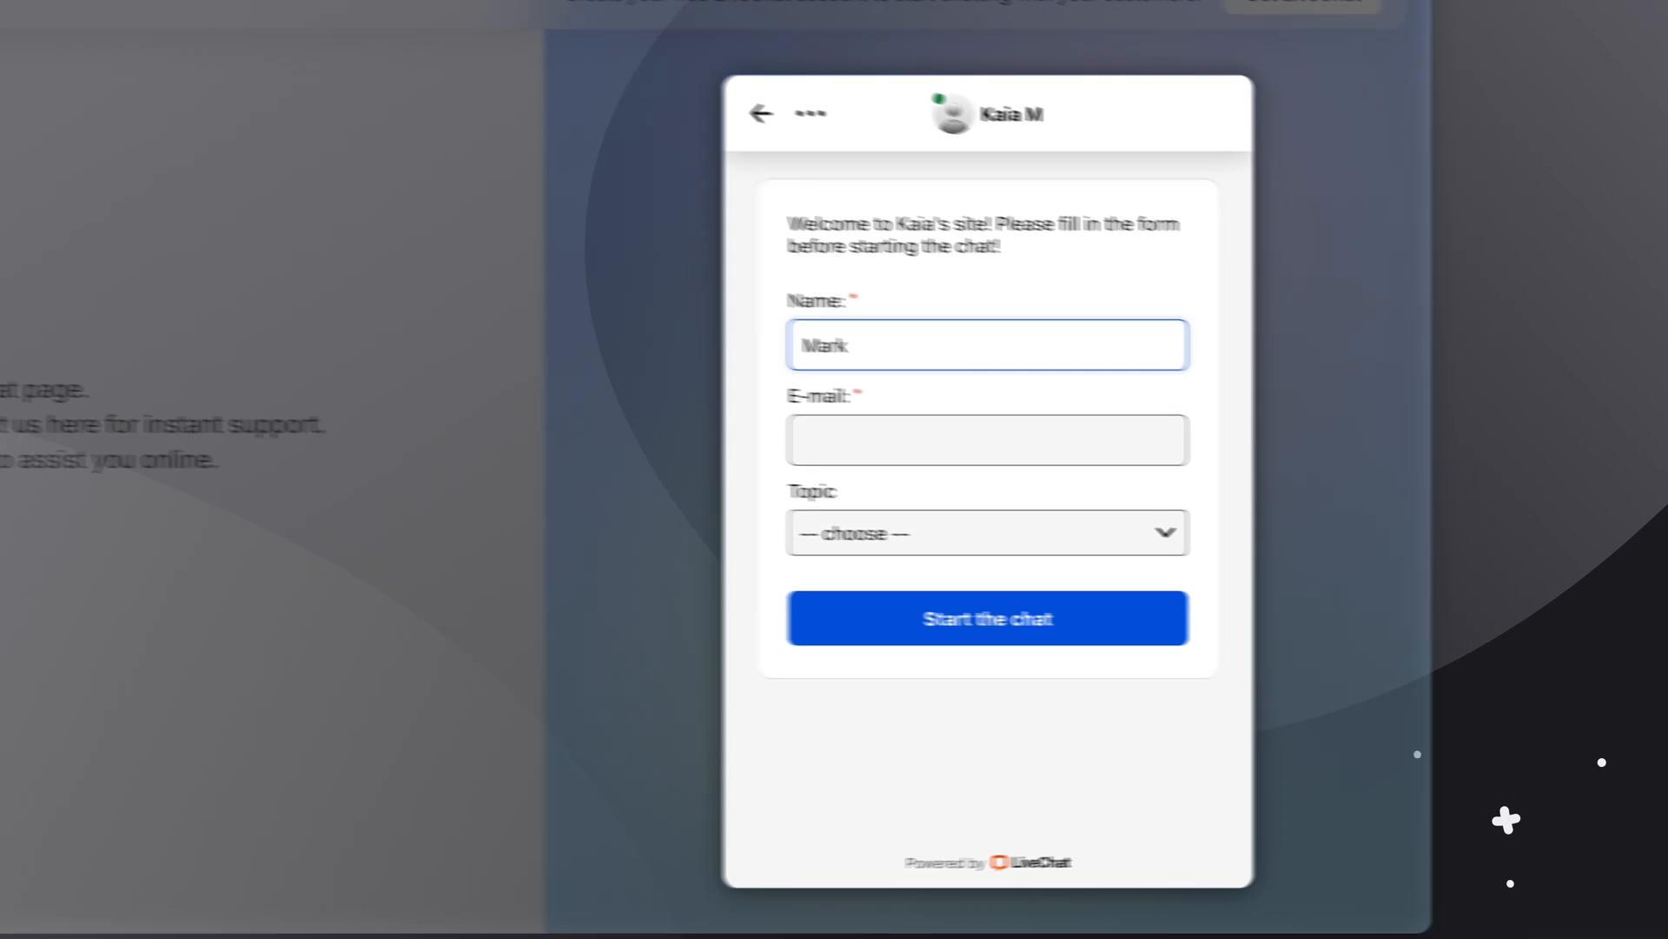
{"action": "left_click", "coordinate": [803, 439]}
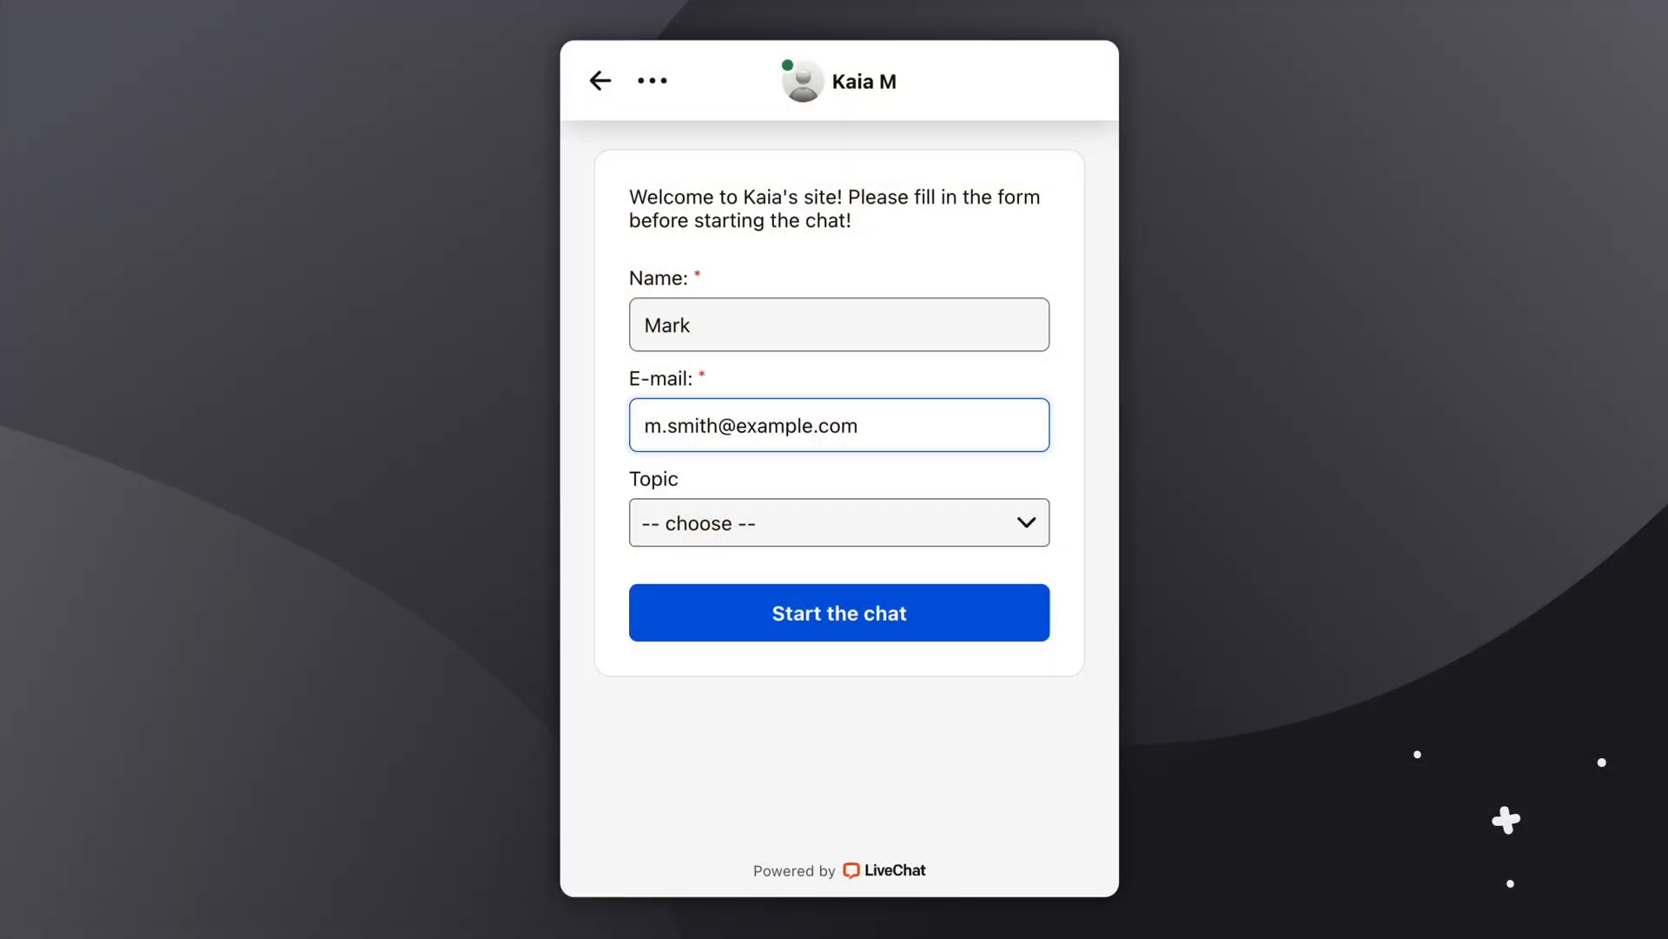
{"action": "left_click", "coordinate": [795, 526]}
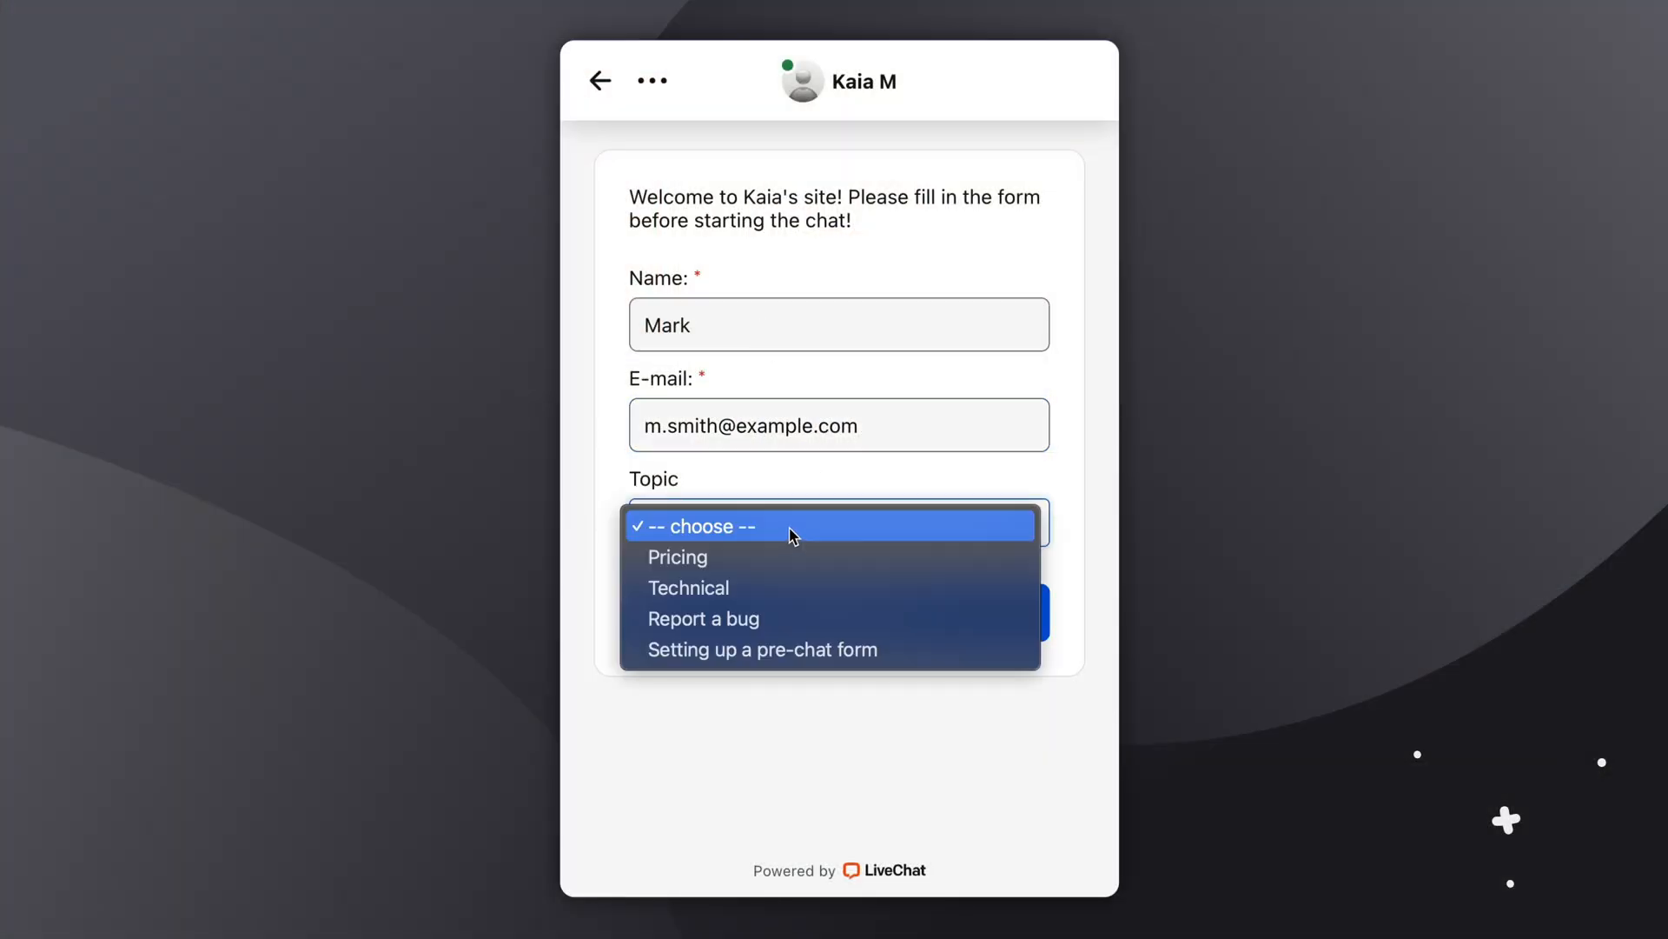
{"action": "left_click", "coordinate": [763, 649]}
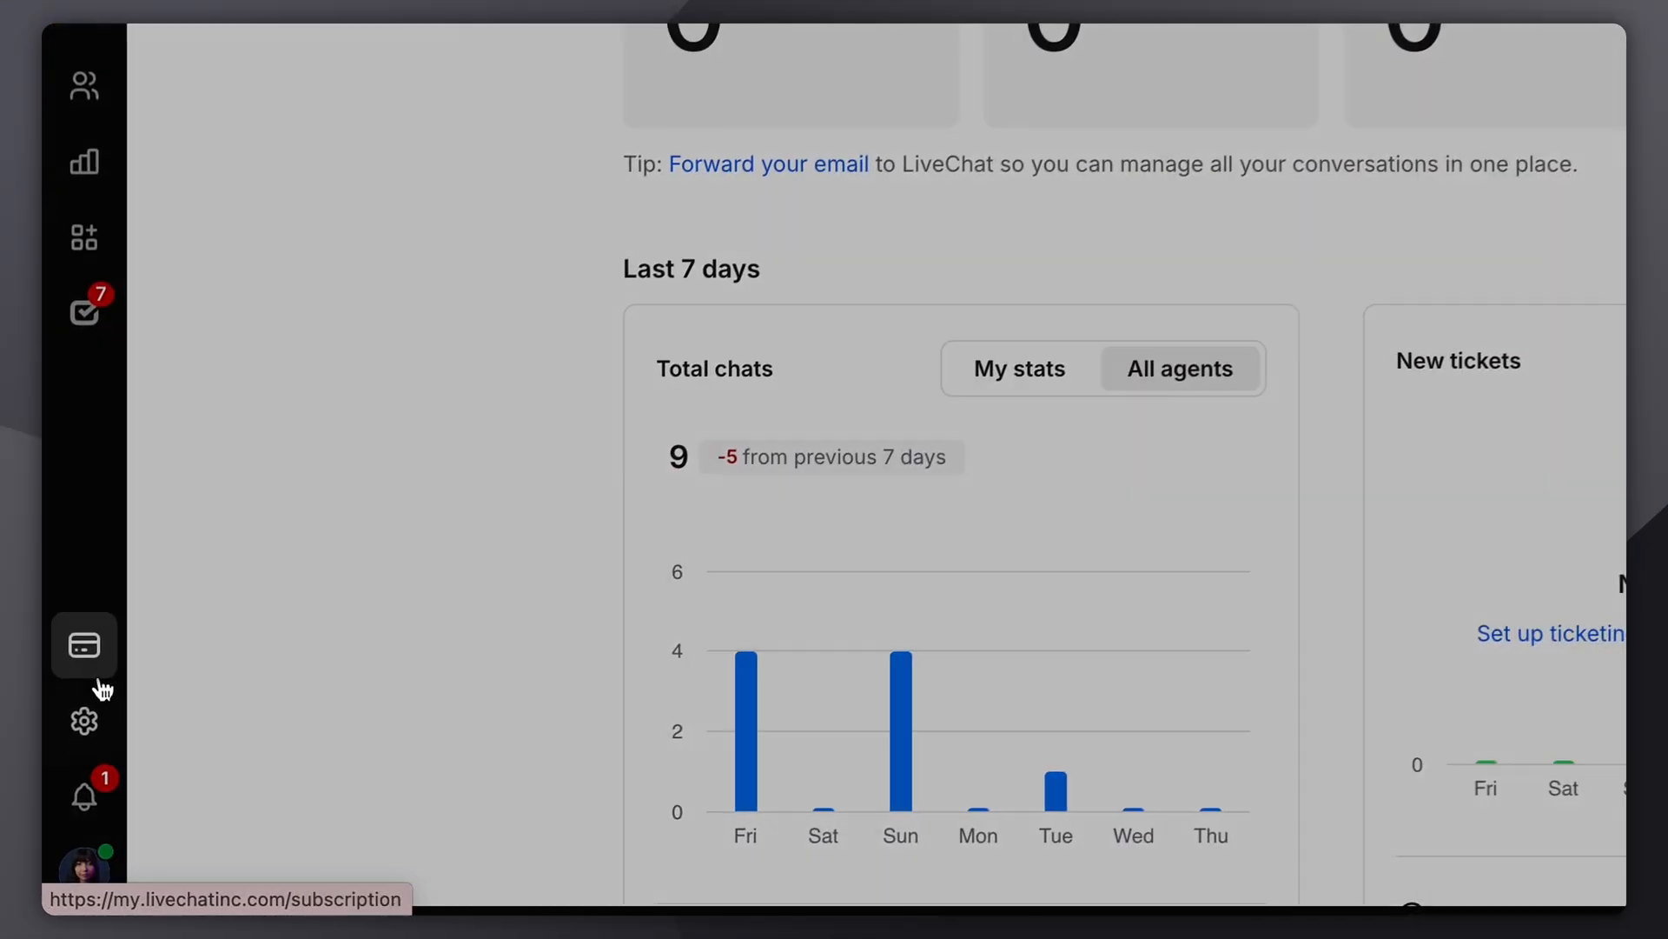
Open the Pre-chat form settings under Forms
{"action": "left_click", "coordinate": [60, 790]}
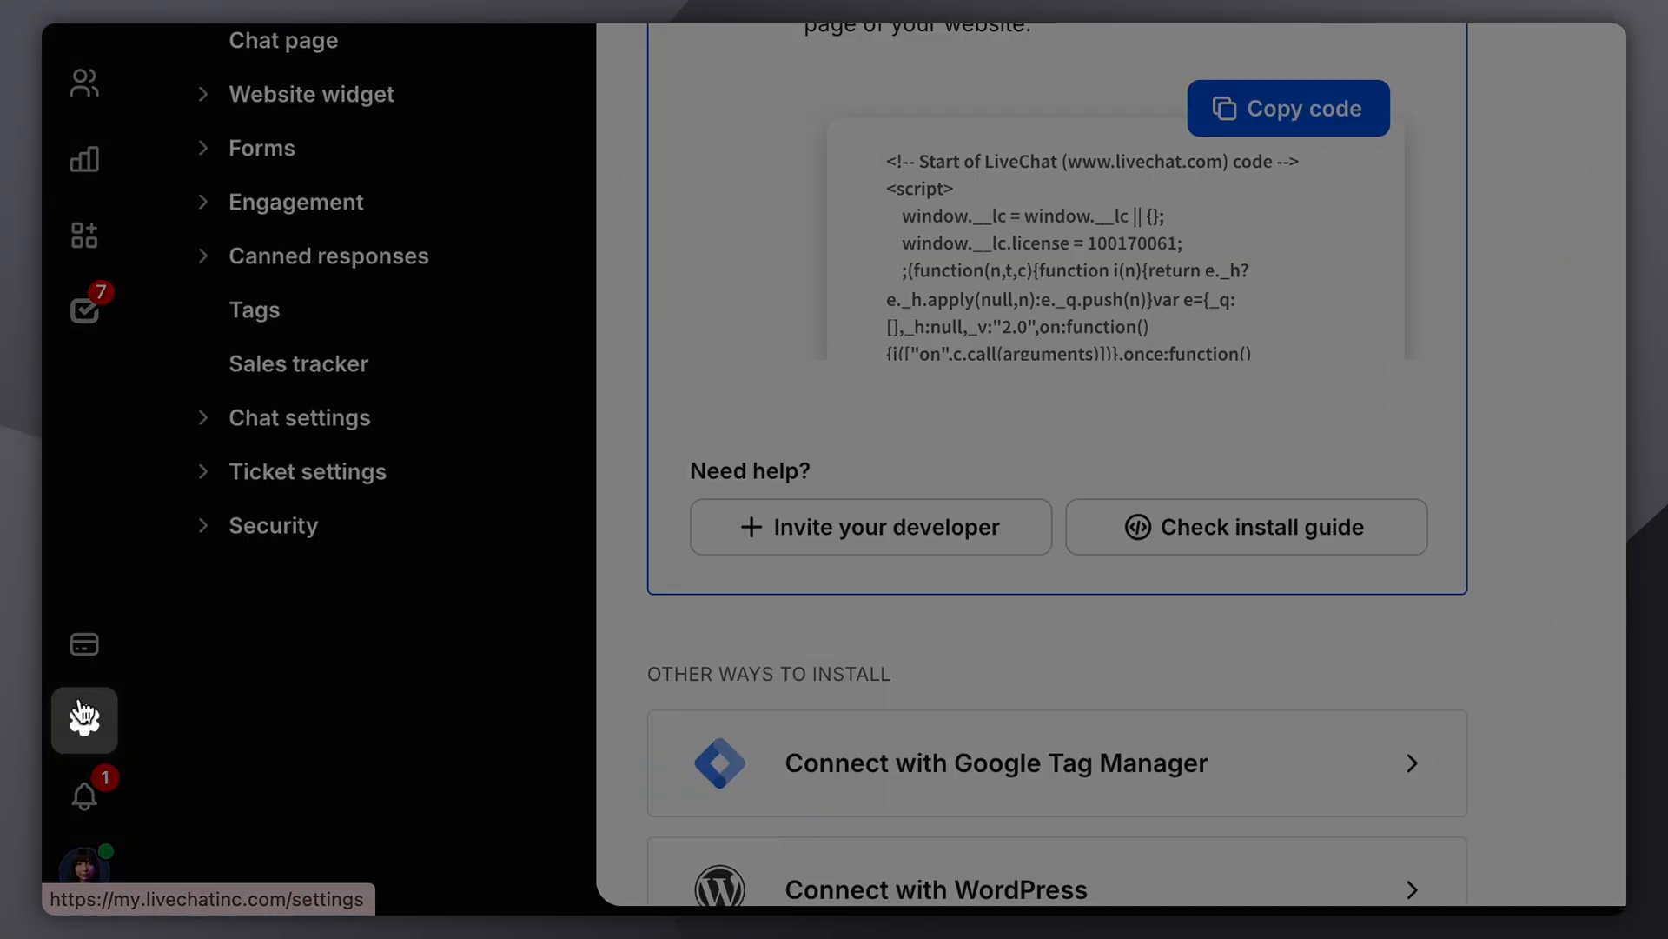
{"action": "left_click", "coordinate": [264, 405]}
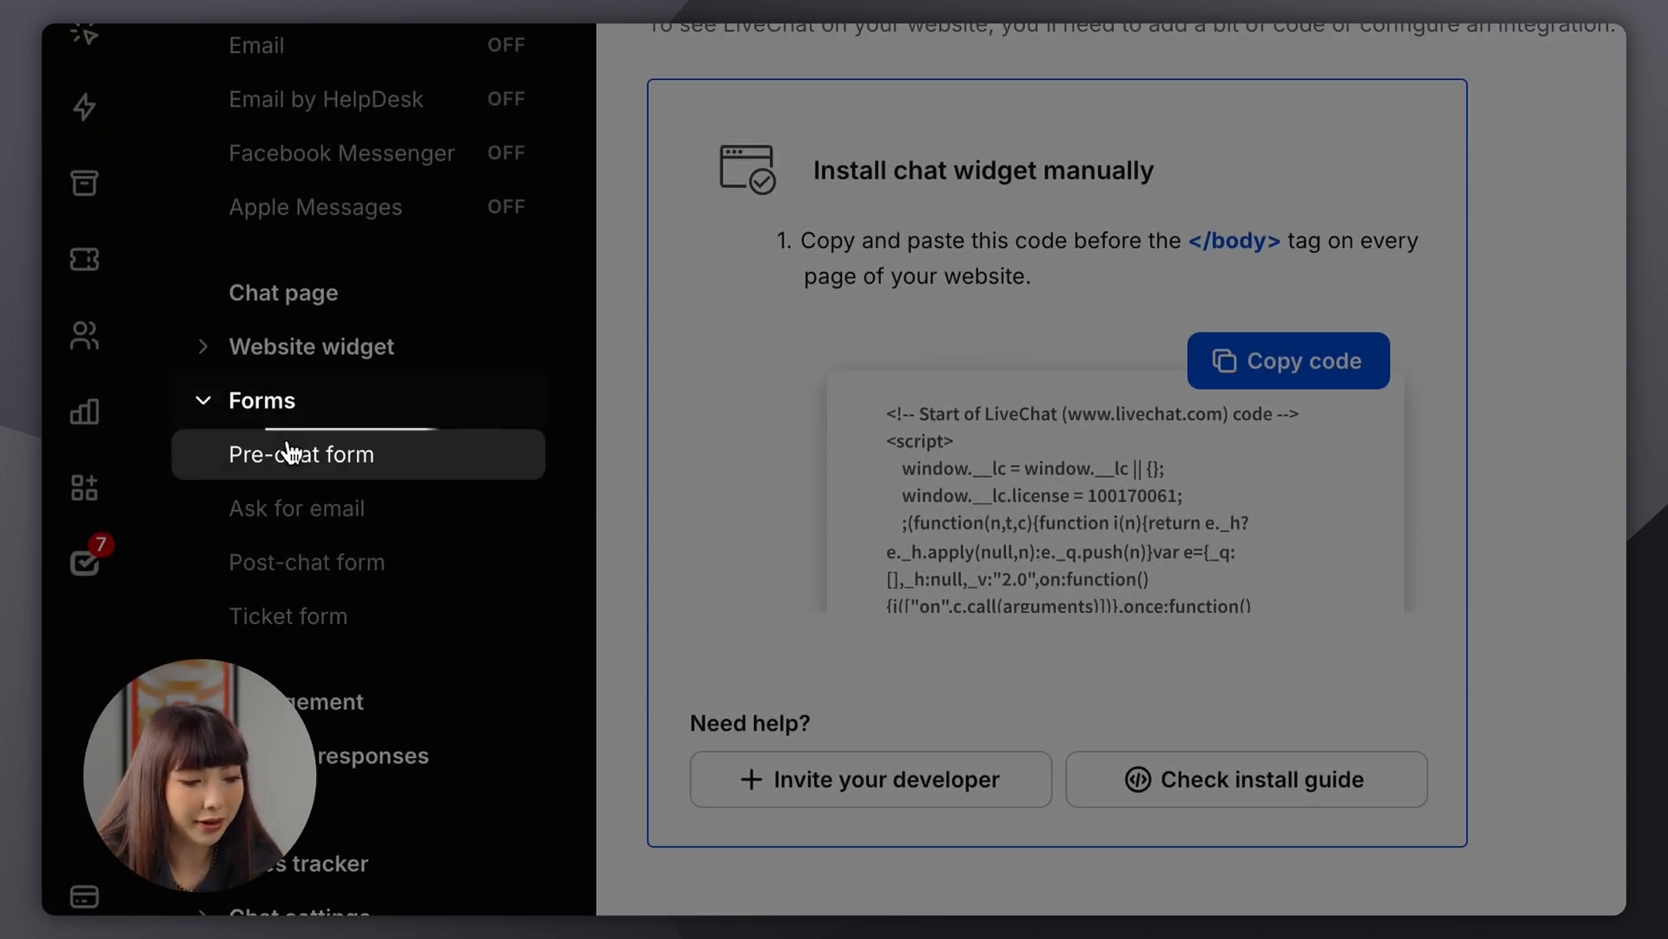
{"action": "left_click", "coordinate": [288, 453]}
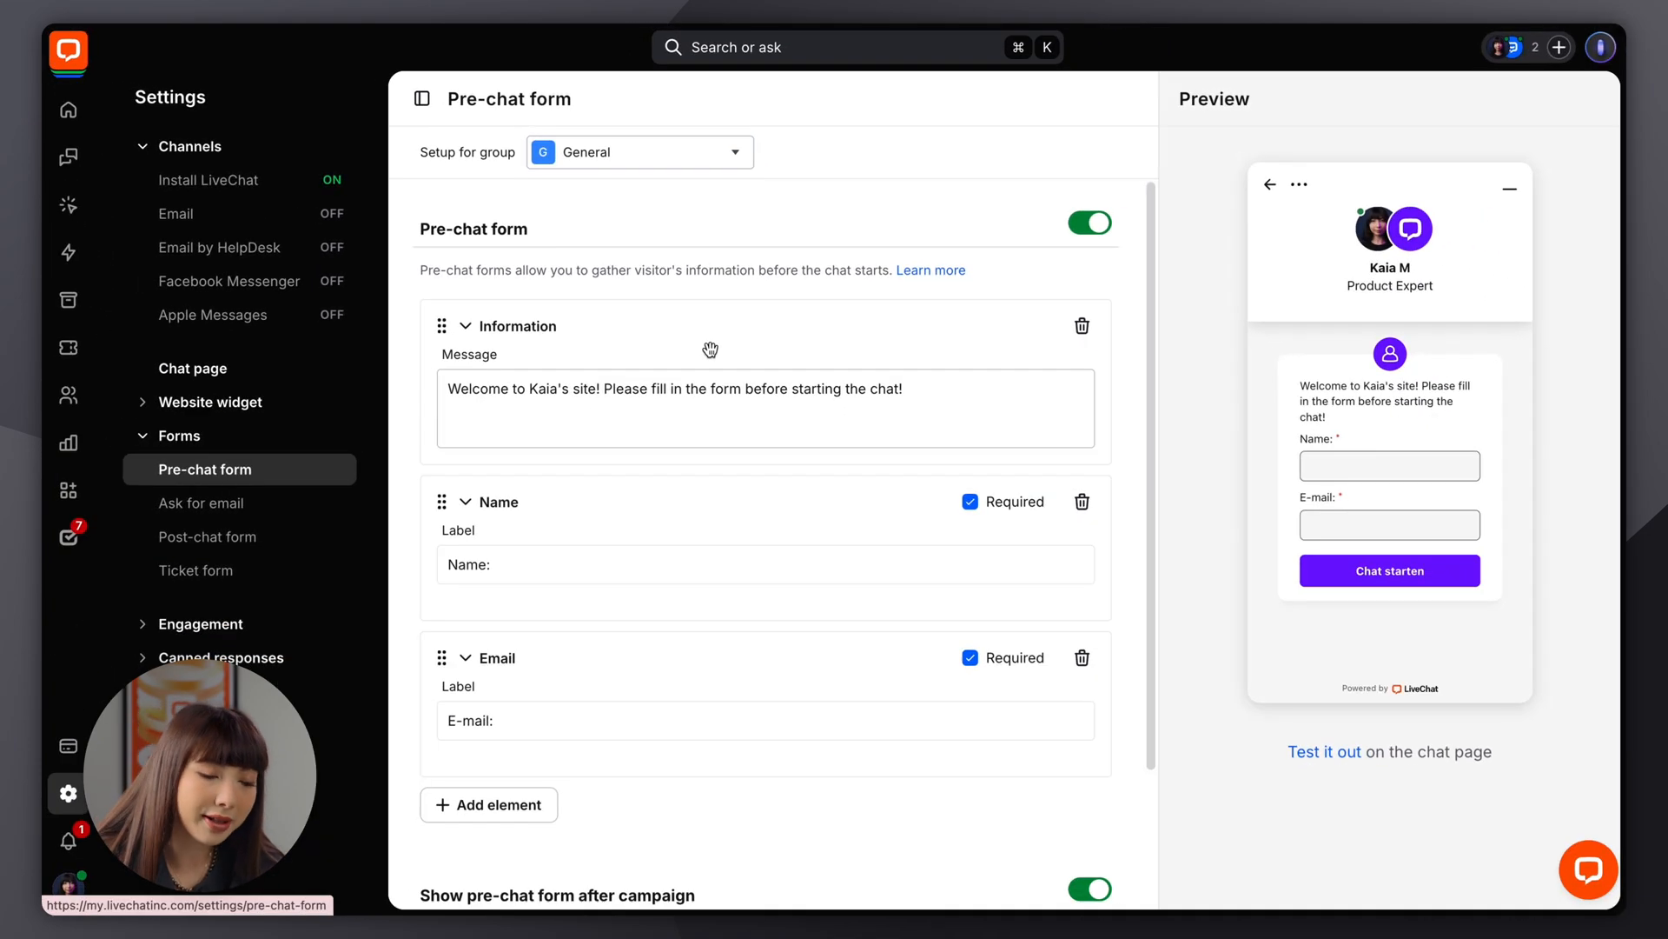
Add a Multiple choice list element below the Email element of the pre-chat form
{"action": "scroll", "coordinate": [710, 350], "scroll_direction": "down", "scroll_amount": 2}
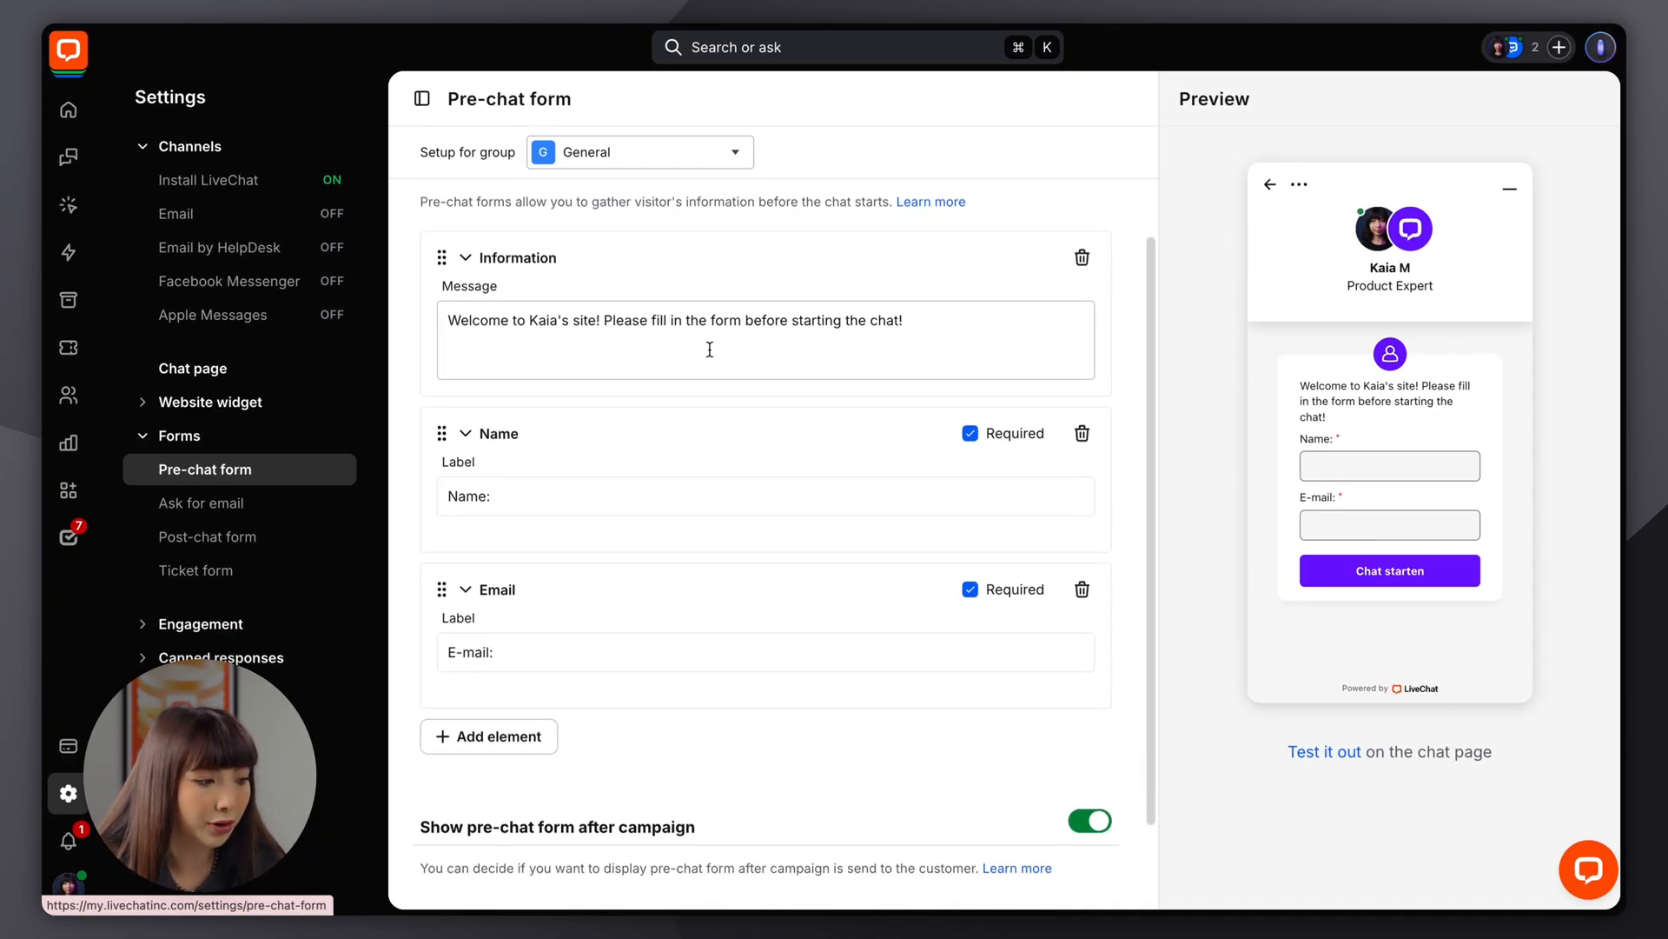
{"action": "scroll", "coordinate": [695, 491], "scroll_direction": "down", "scroll_amount": 2}
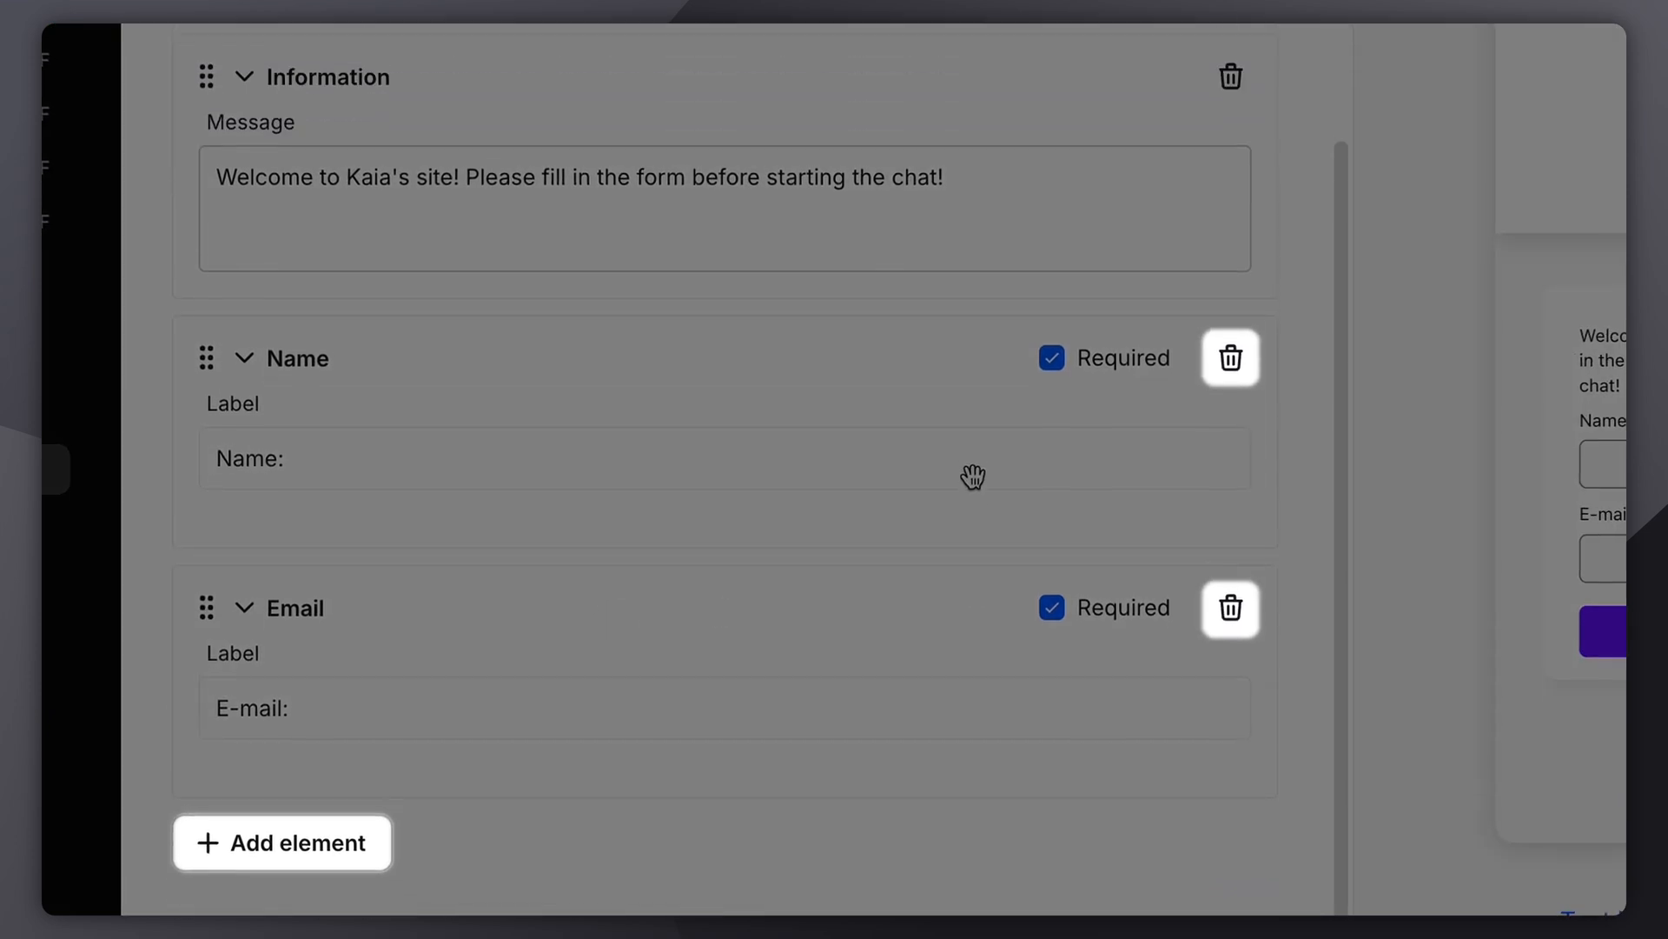
{"action": "scroll", "coordinate": [973, 475], "scroll_direction": "up", "scroll_amount": 1}
{"action": "left_click", "coordinate": [1244, 385]}
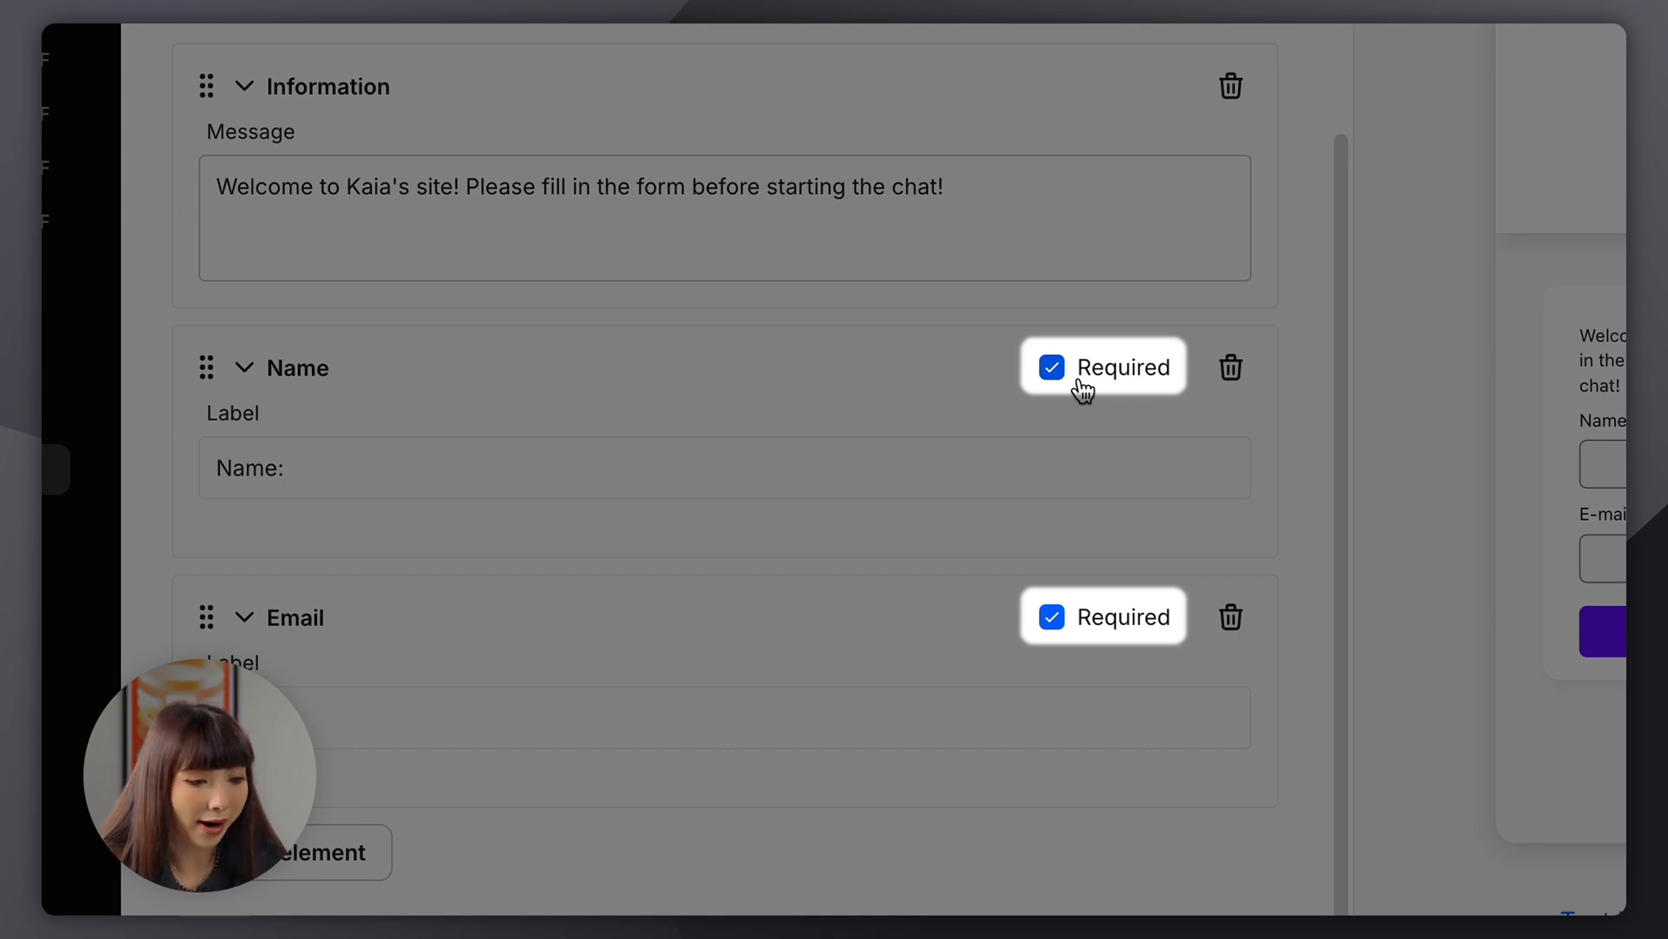
{"action": "scroll", "coordinate": [840, 702], "scroll_direction": "down", "scroll_amount": 2}
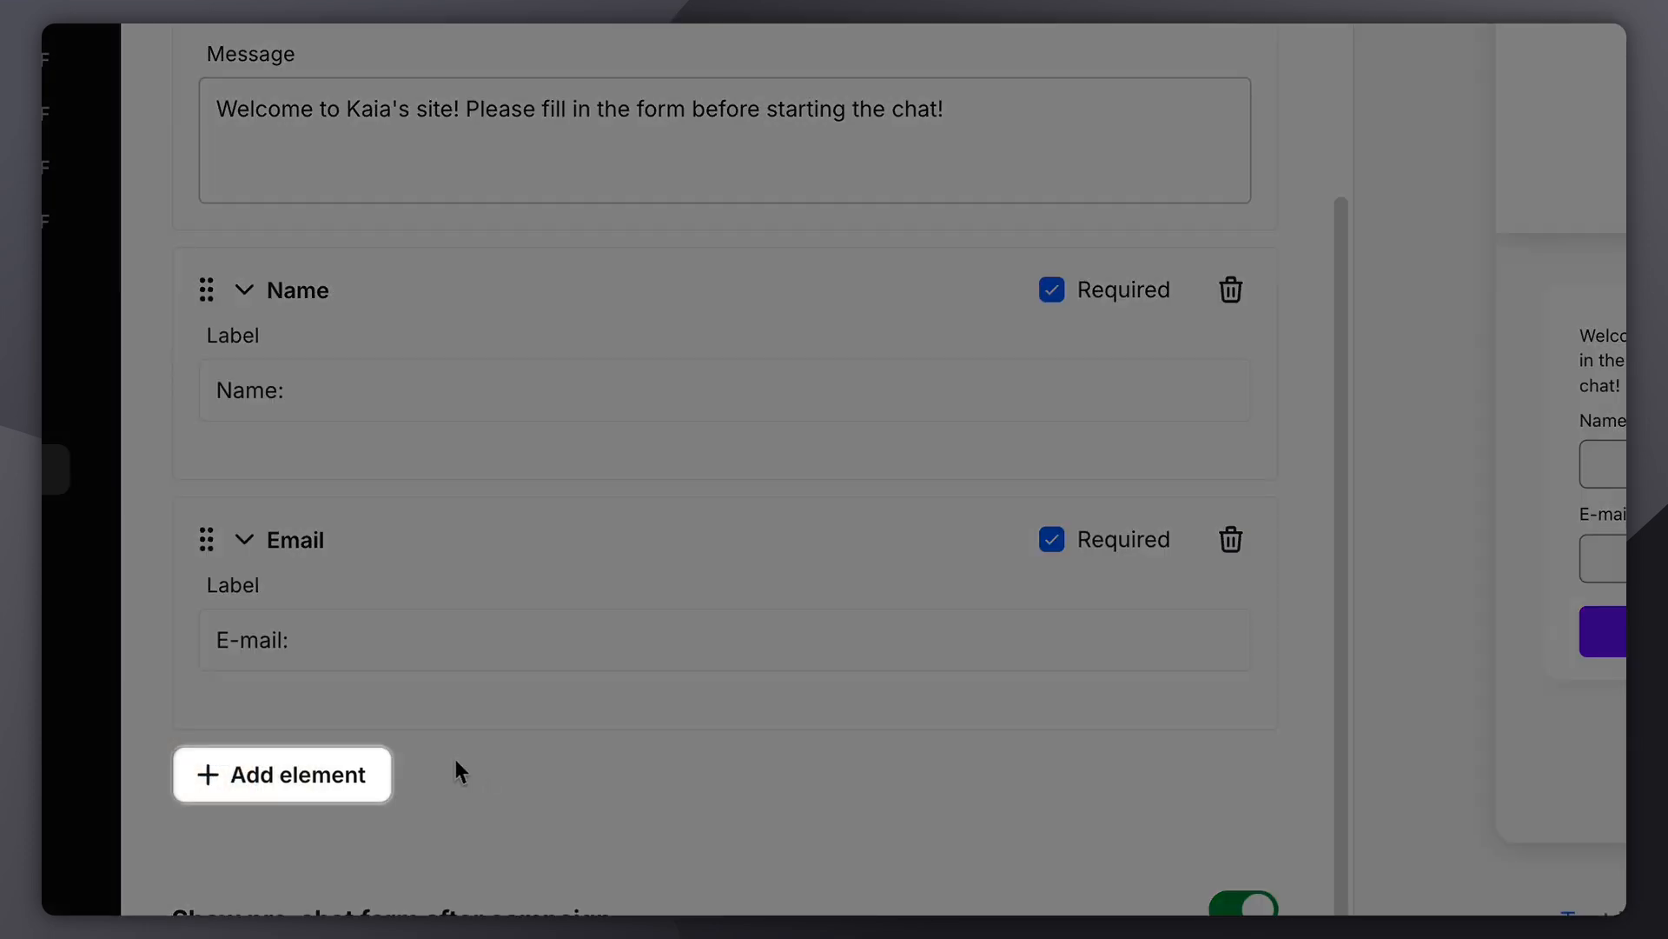
{"action": "left_click", "coordinate": [328, 782]}
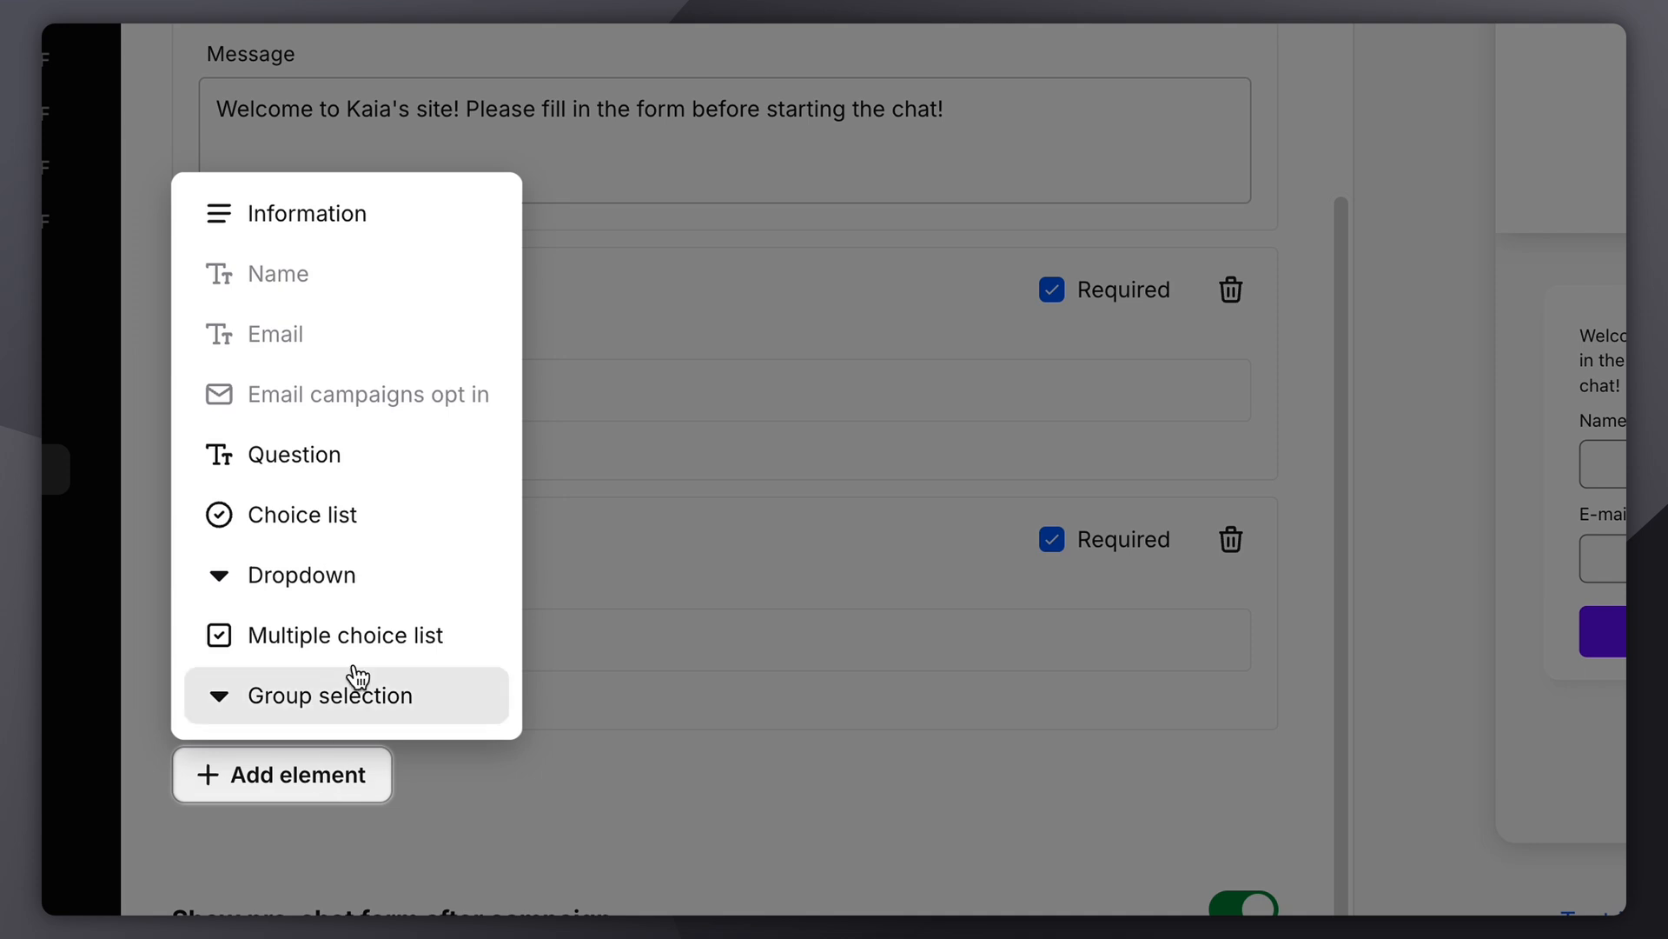
{"action": "left_click", "coordinate": [376, 633]}
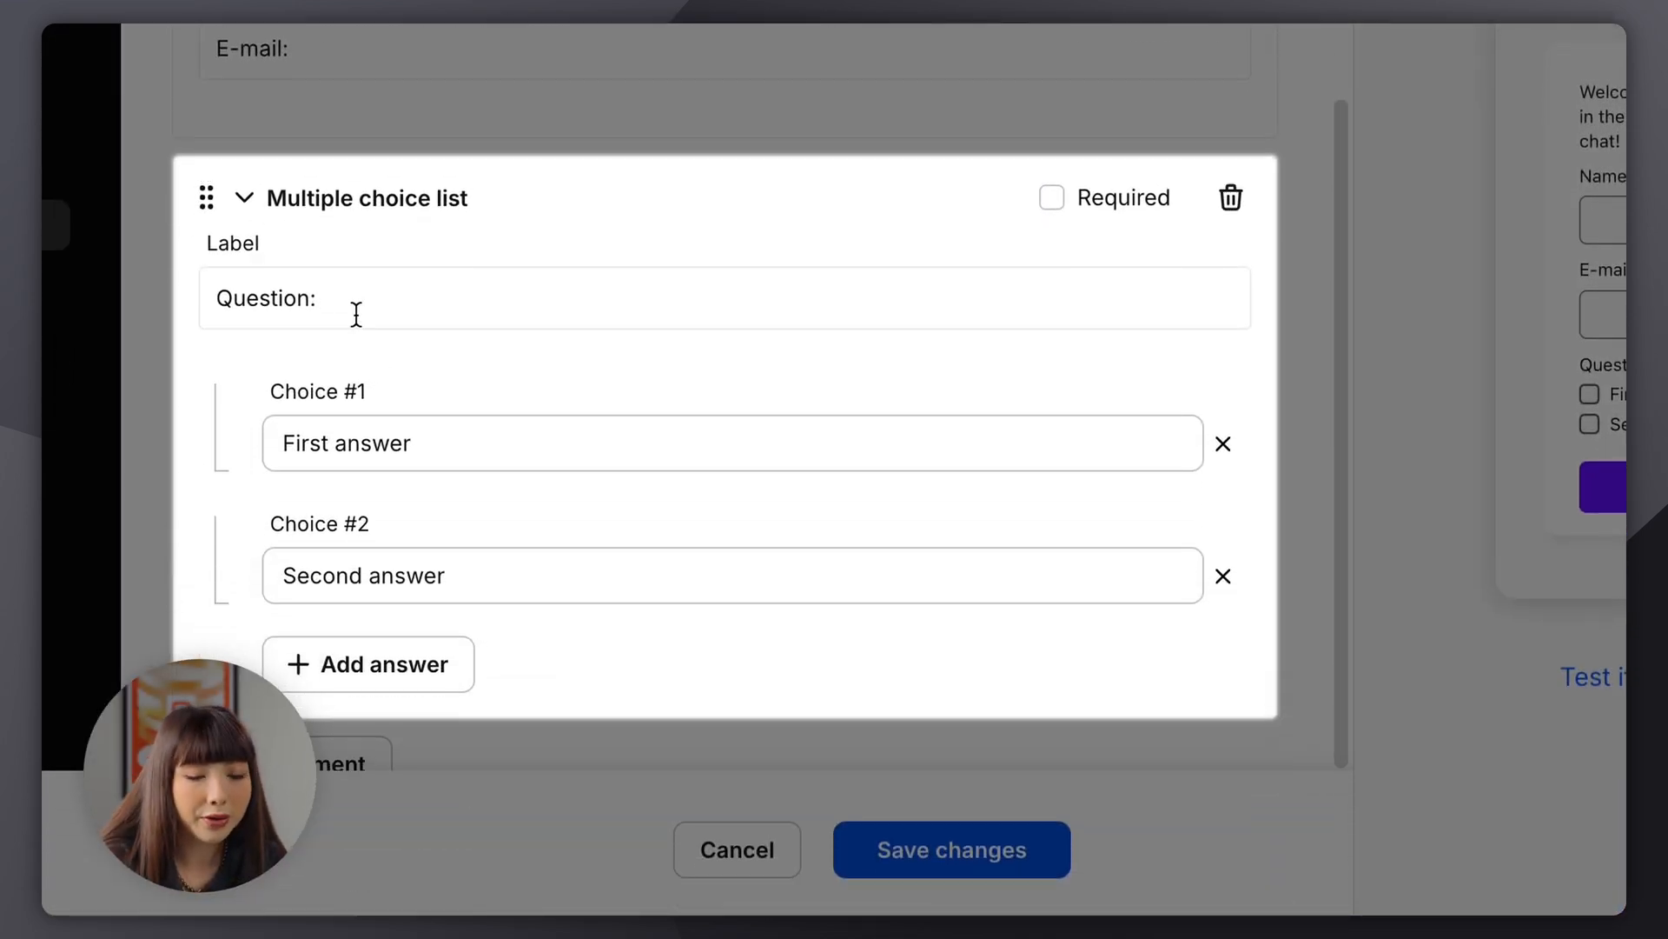
Set the multiple choice list's label to "How did you hear about us?"
{"action": "left_click", "coordinate": [356, 313]}
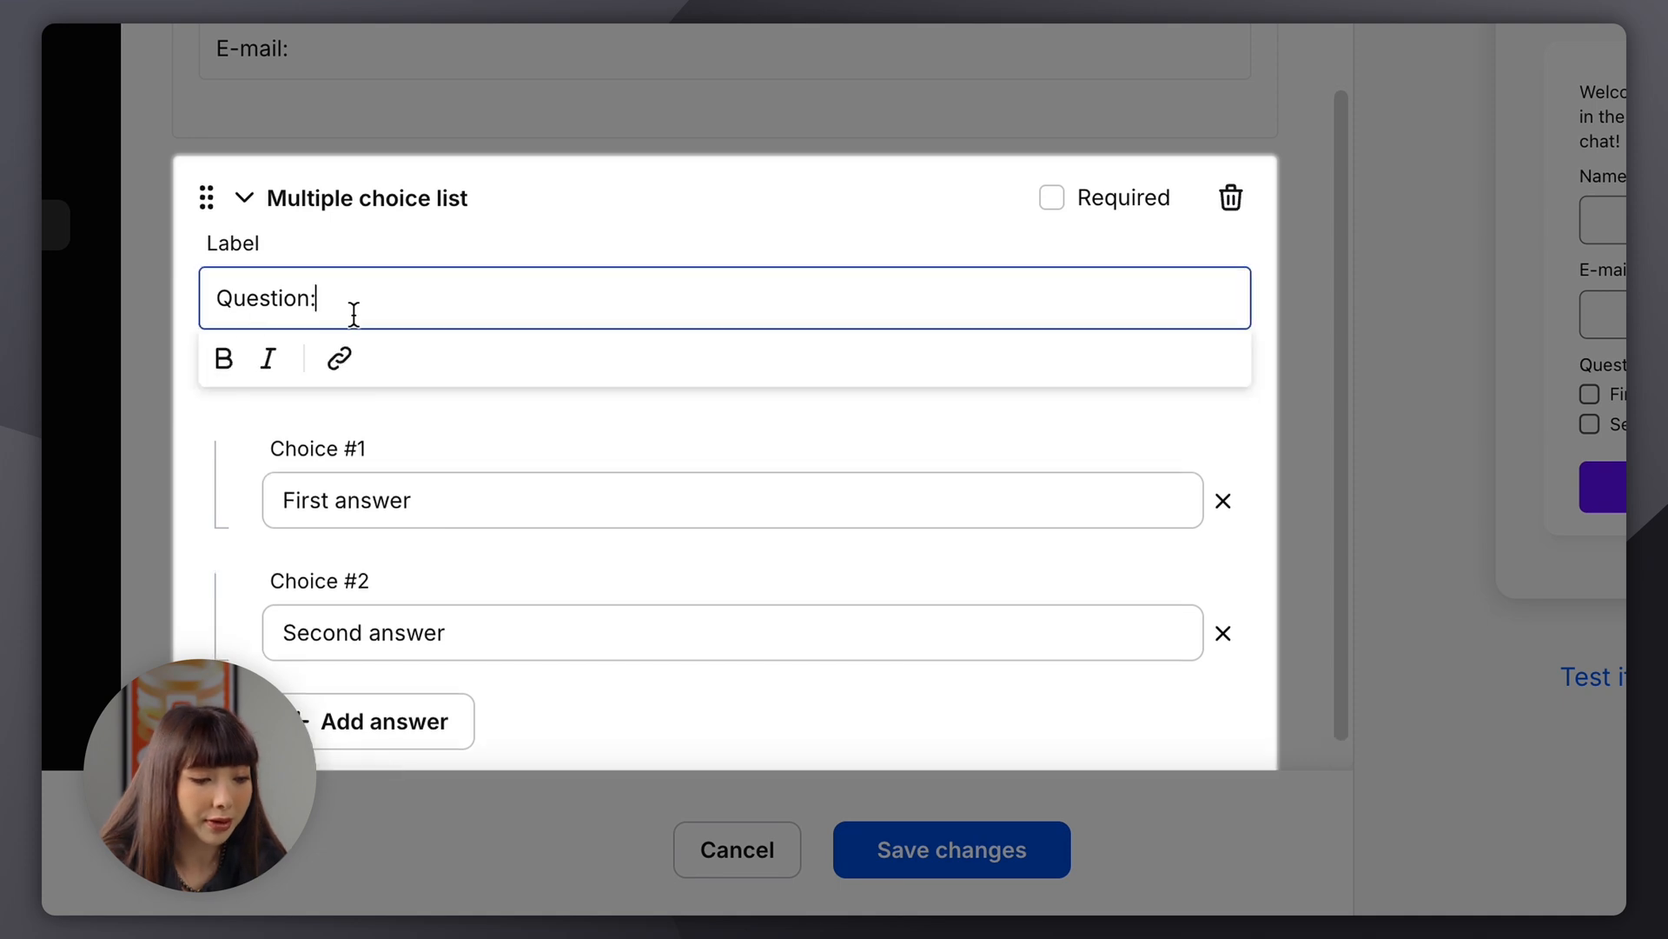
{"action": "left_click_drag", "start_coordinate": [353, 313], "coordinate": [172, 306]}
{"action": "type", "text": "How"}
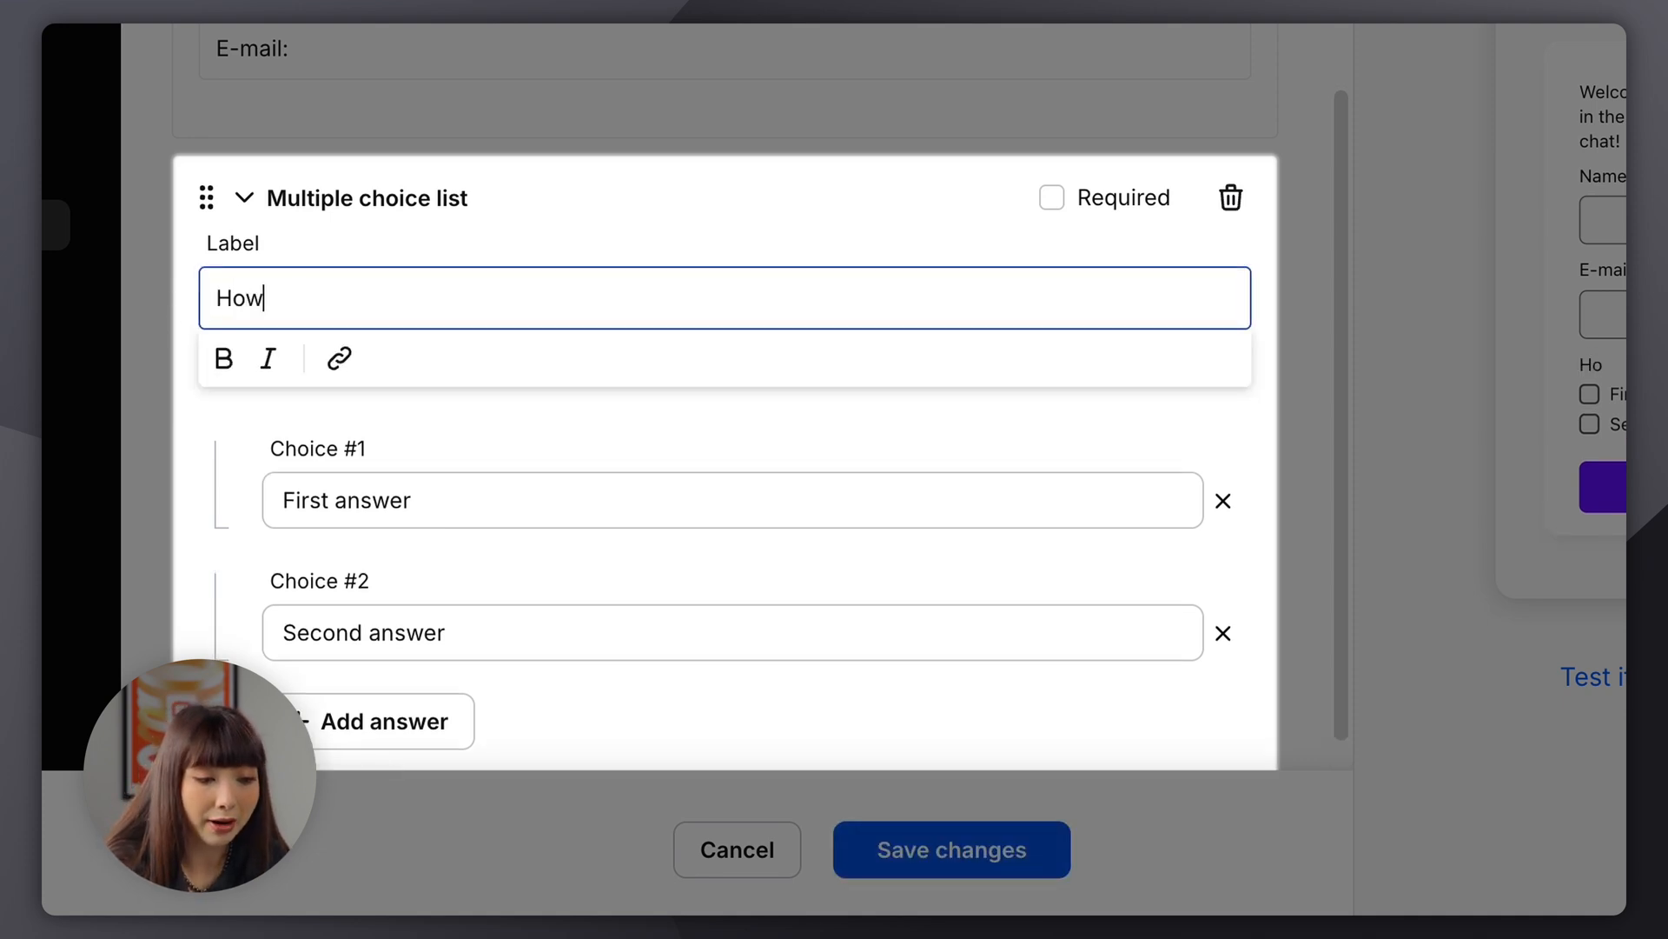
{"action": "type", "text": " did you hear about us?"}
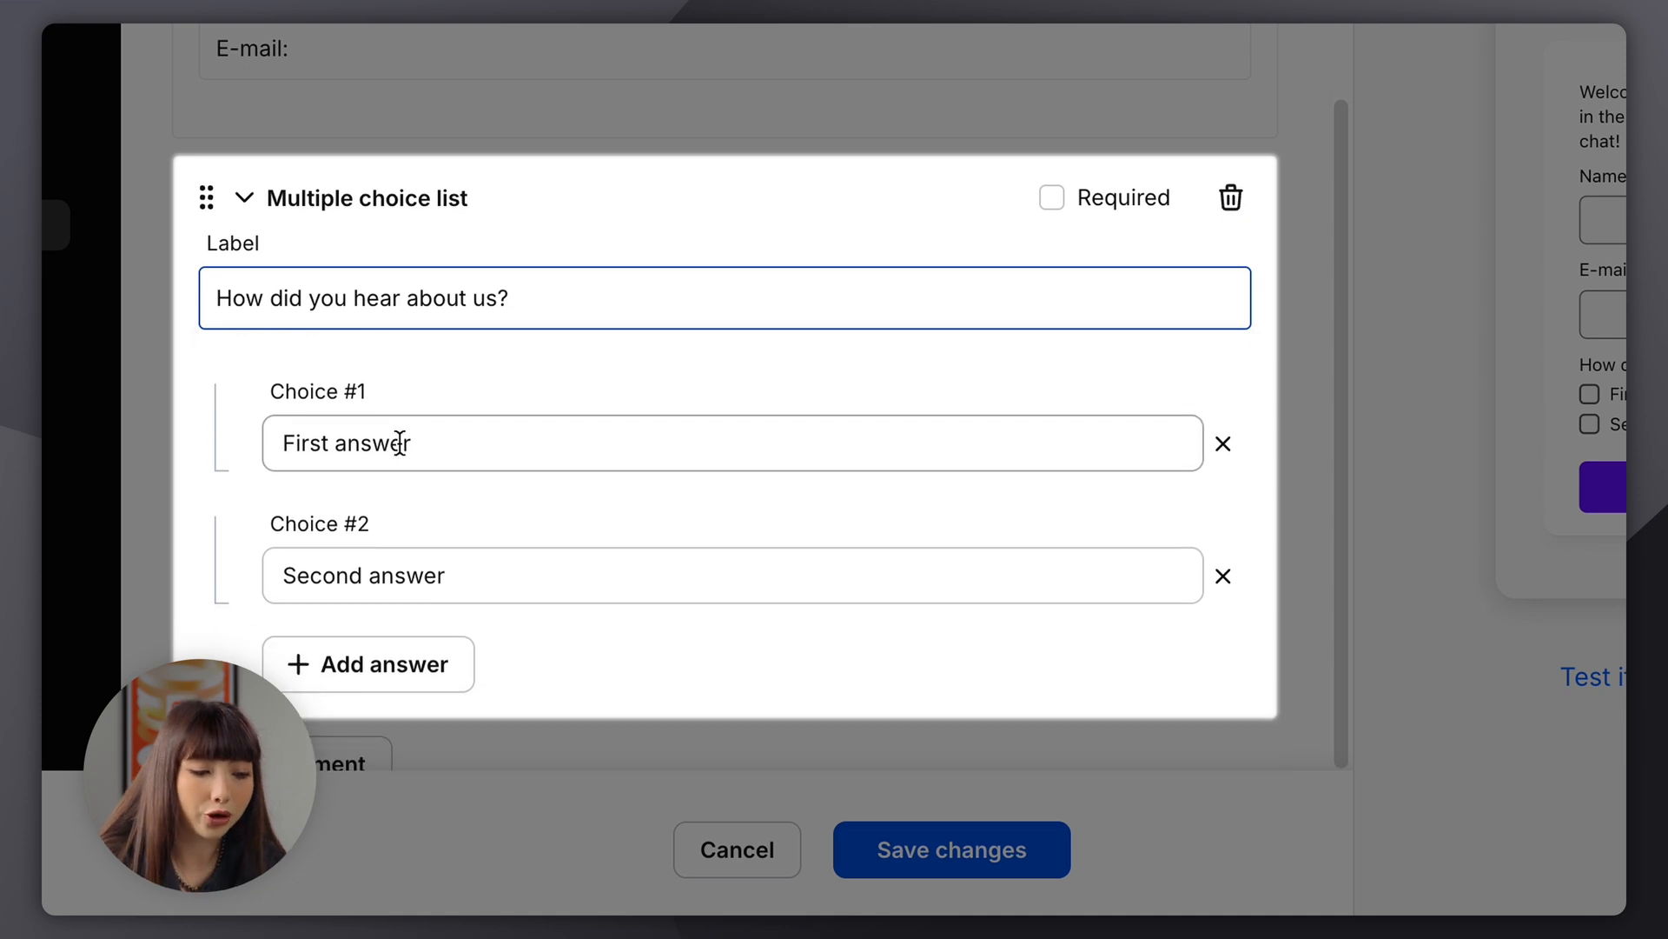
Set the list's two choices to Instagram and LinkedIn, and save the pre-chat form changes
{"action": "left_click", "coordinate": [443, 448]}
{"action": "left_click_drag", "start_coordinate": [444, 448], "coordinate": [253, 440]}
{"action": "key", "text": "BackSpace"}
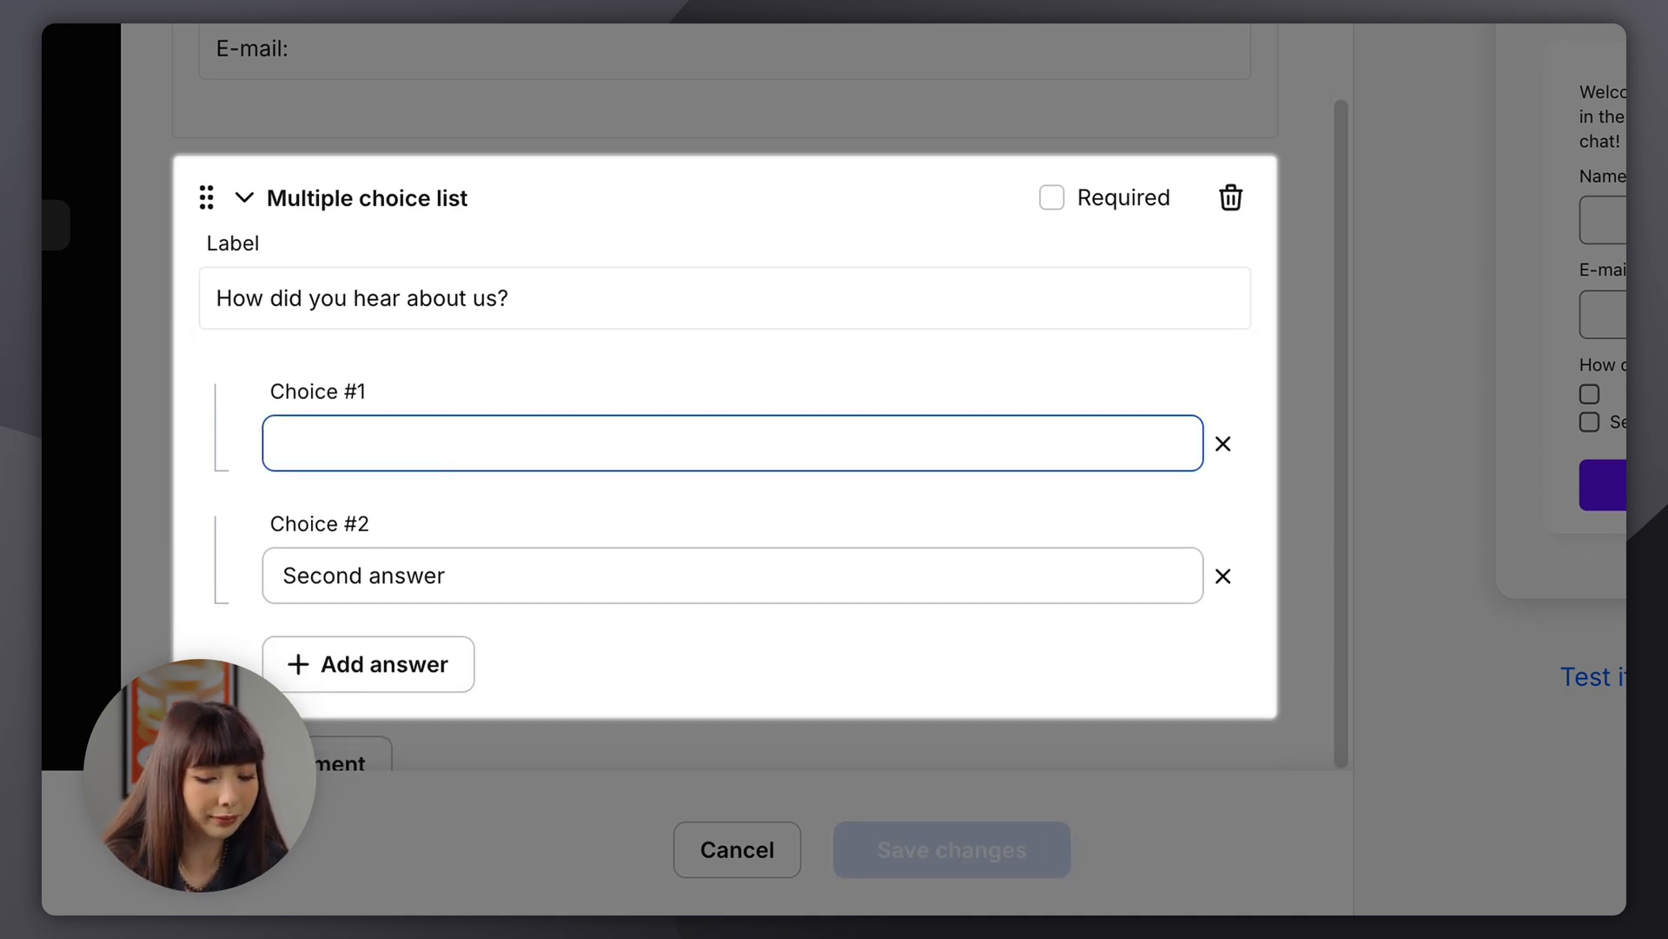
{"action": "type", "text": "Instagram"}
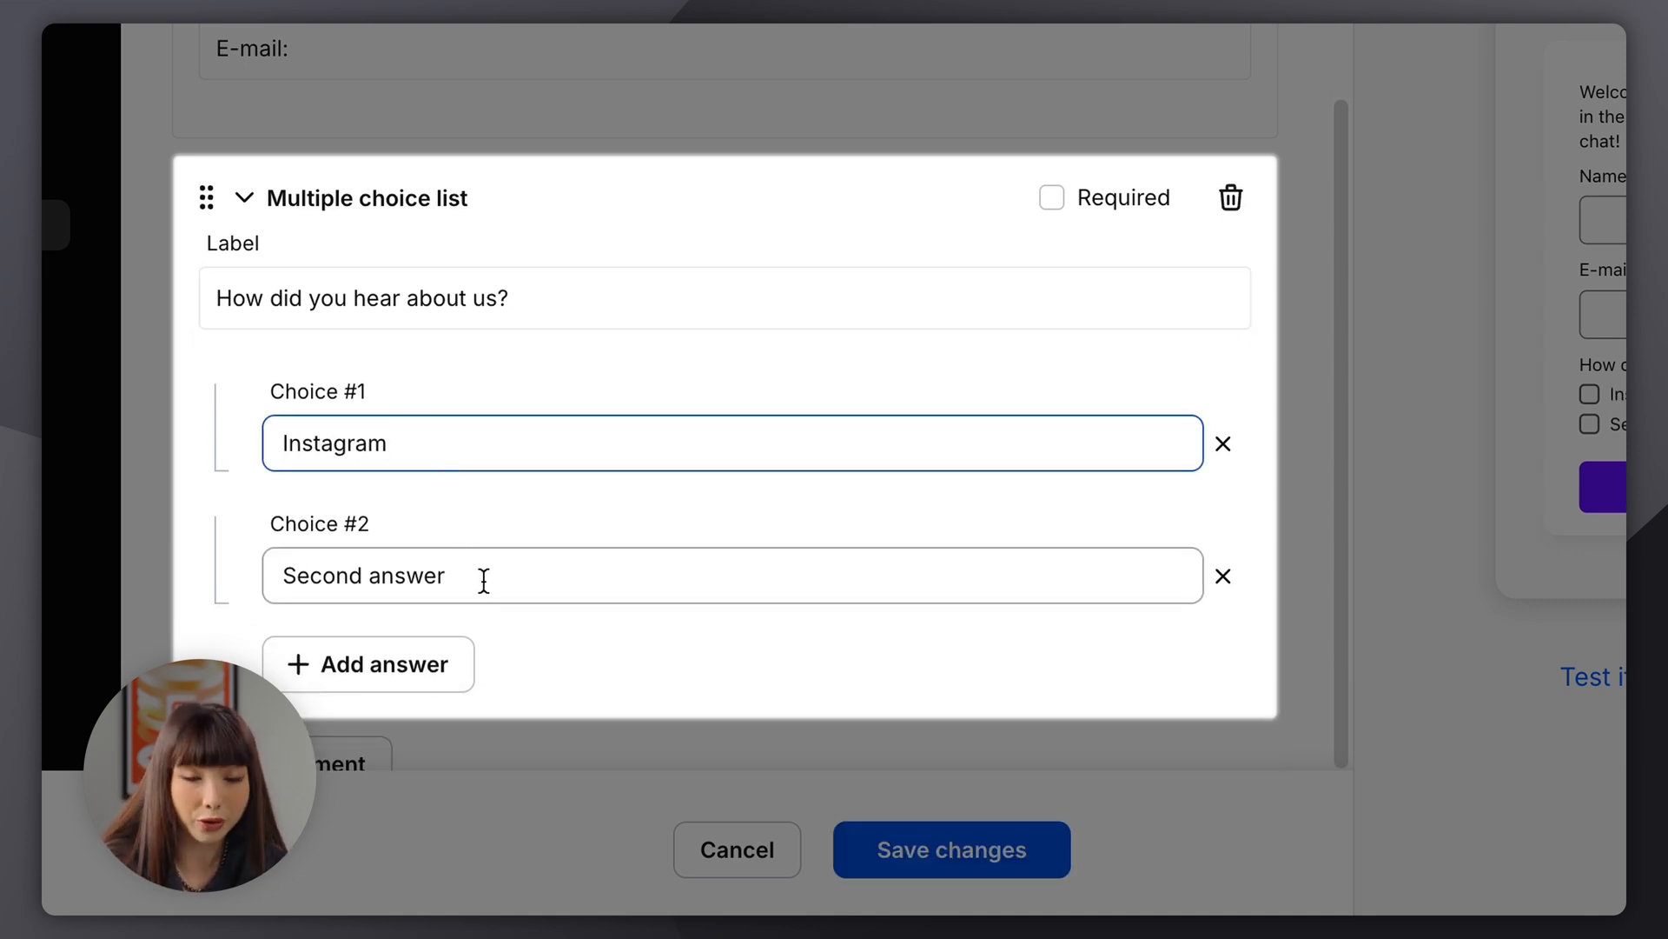
{"action": "left_click_drag", "start_coordinate": [484, 580], "coordinate": [200, 577]}
{"action": "key", "text": "BackSpace"}
{"action": "type", "text": "LinkedIn"}
{"action": "scroll", "coordinate": [432, 477], "scroll_direction": "down", "scroll_amount": 1}
{"action": "scroll", "coordinate": [432, 477], "scroll_direction": "down", "scroll_amount": 3}
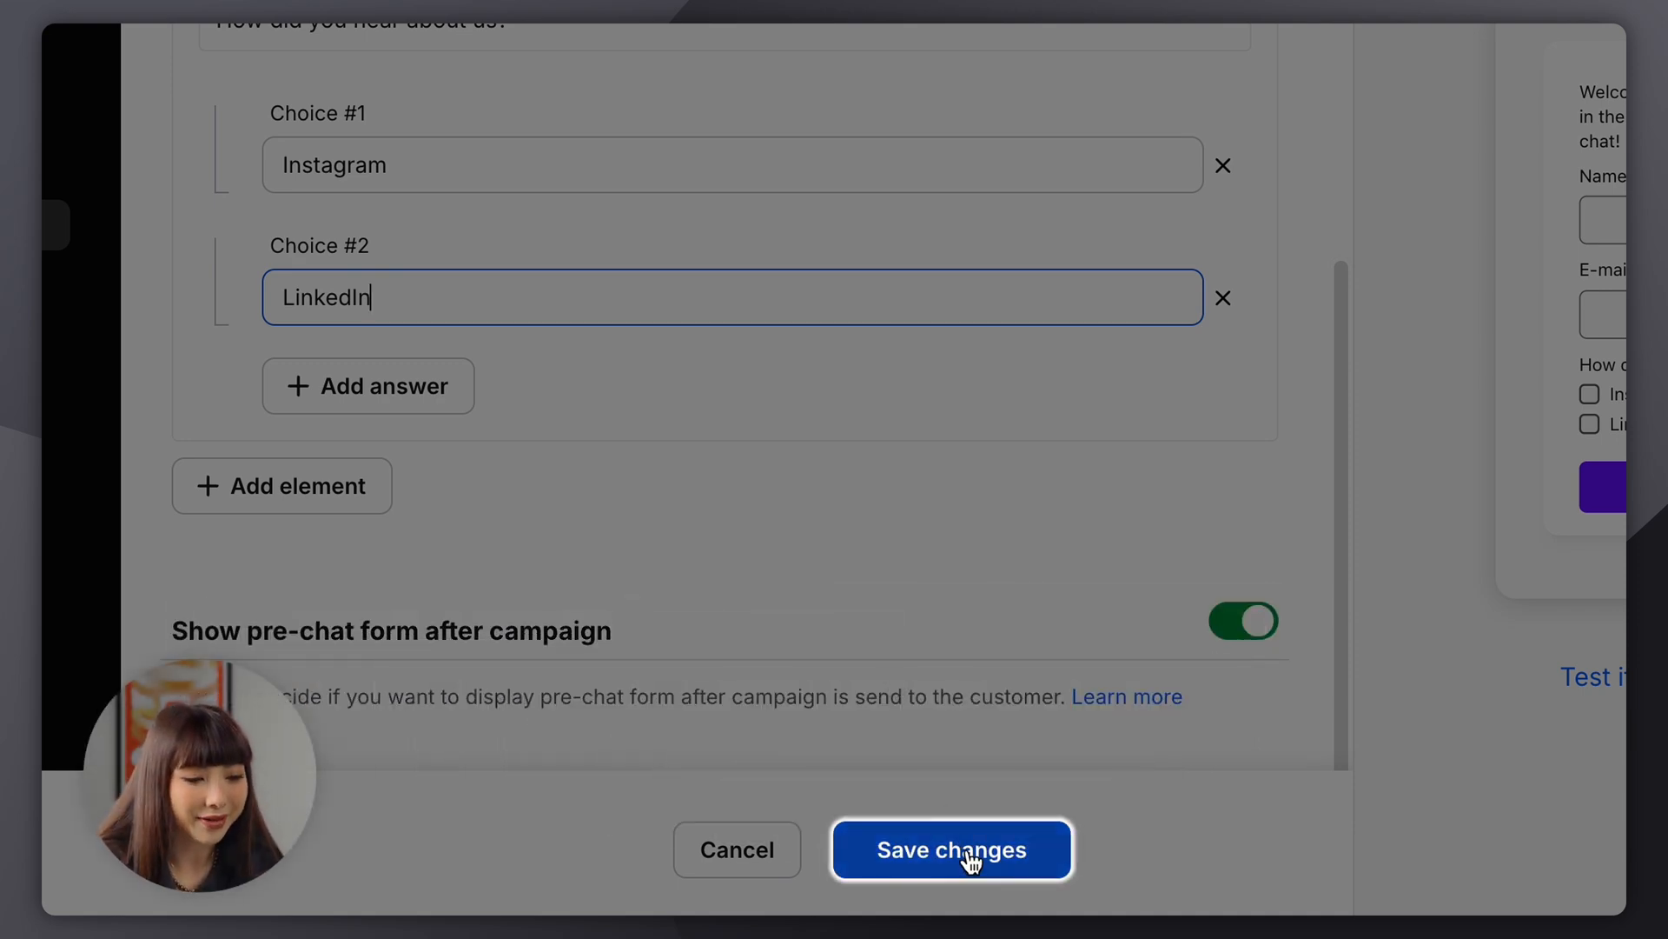
{"action": "left_click", "coordinate": [971, 859]}
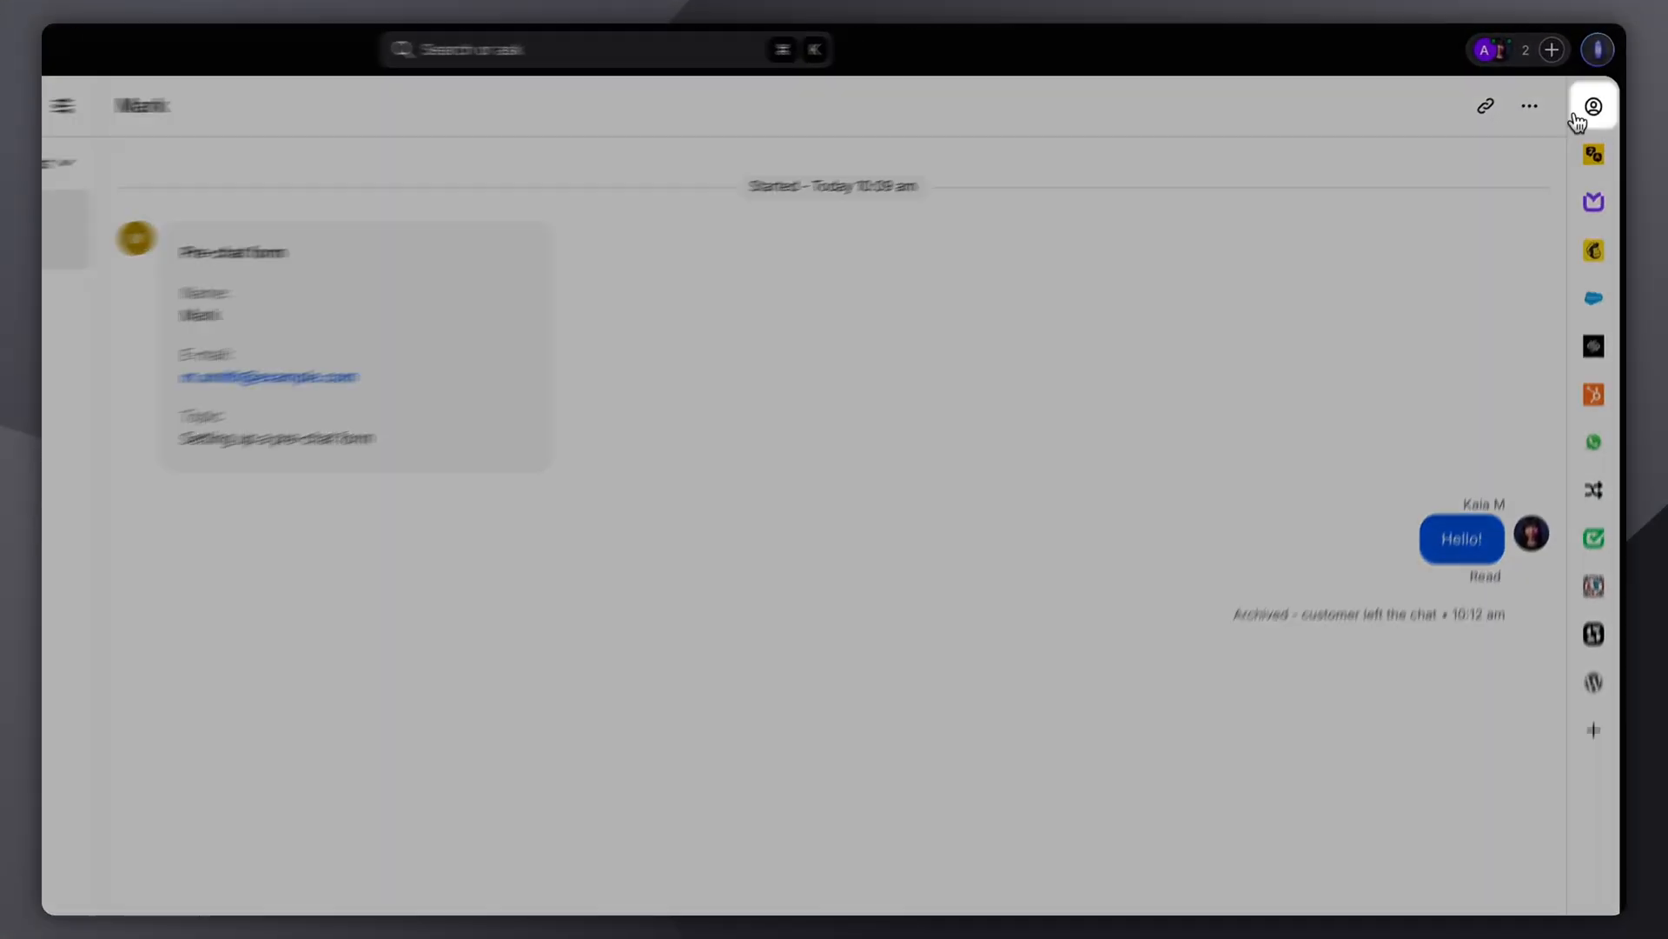
Show the customer details of the archived chat to examine the submitted pre-chat form answers
{"action": "left_click", "coordinate": [1591, 110]}
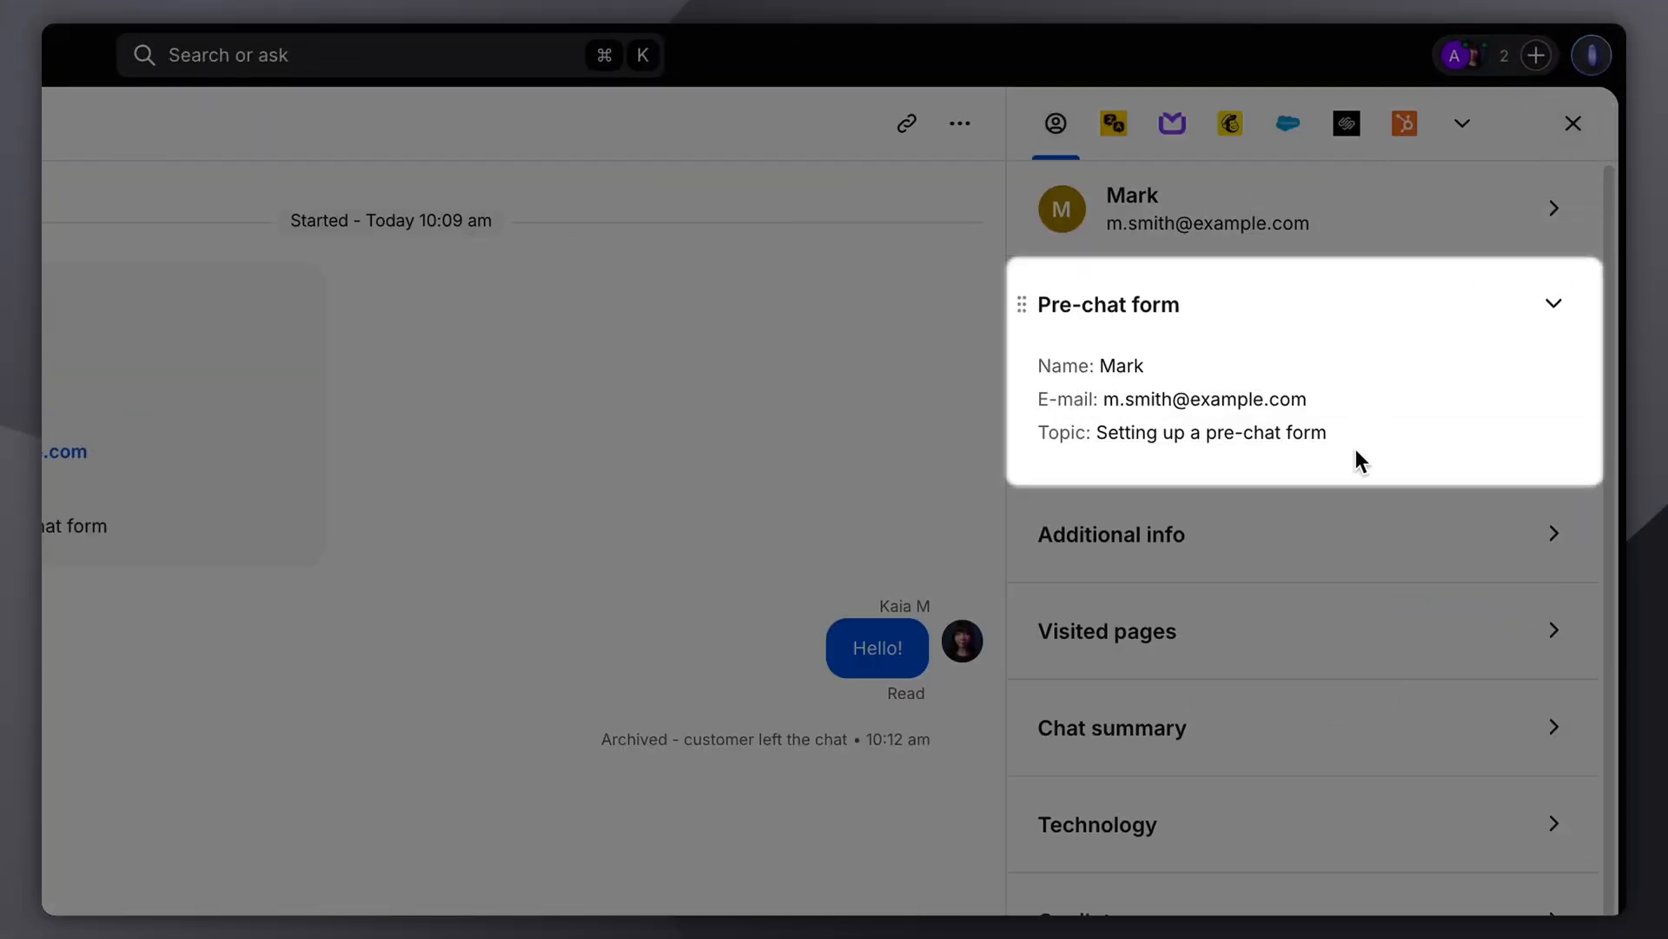